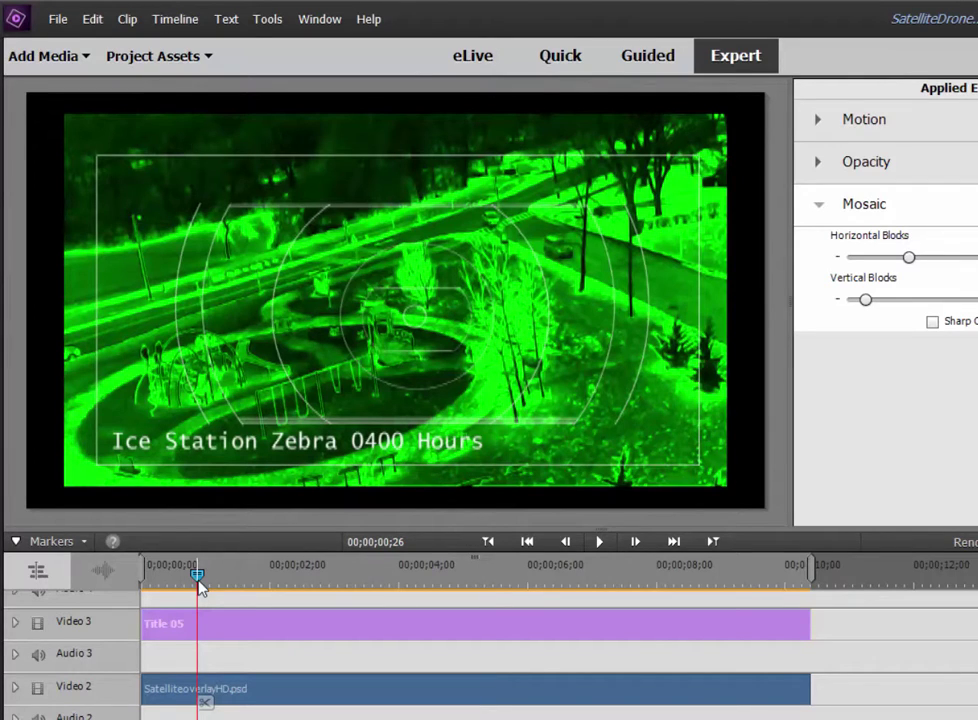
Step: Scrub the title to preview its mosaic and show the keyframe timeline beside Mosaic
left_click_drag(345, 580, 405, 578)
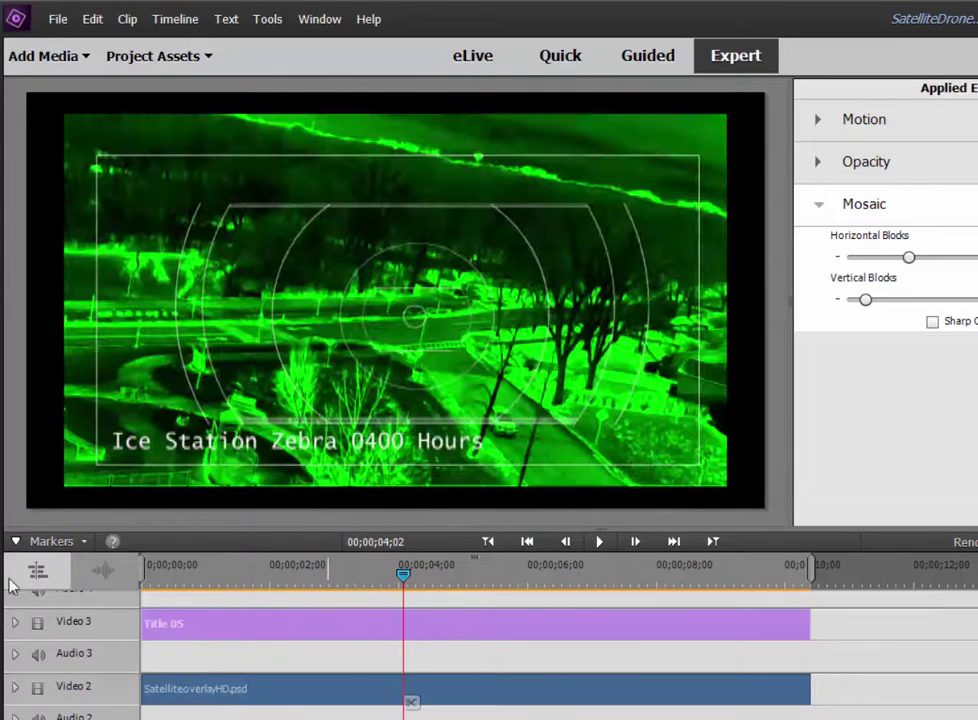
left_click(175, 575)
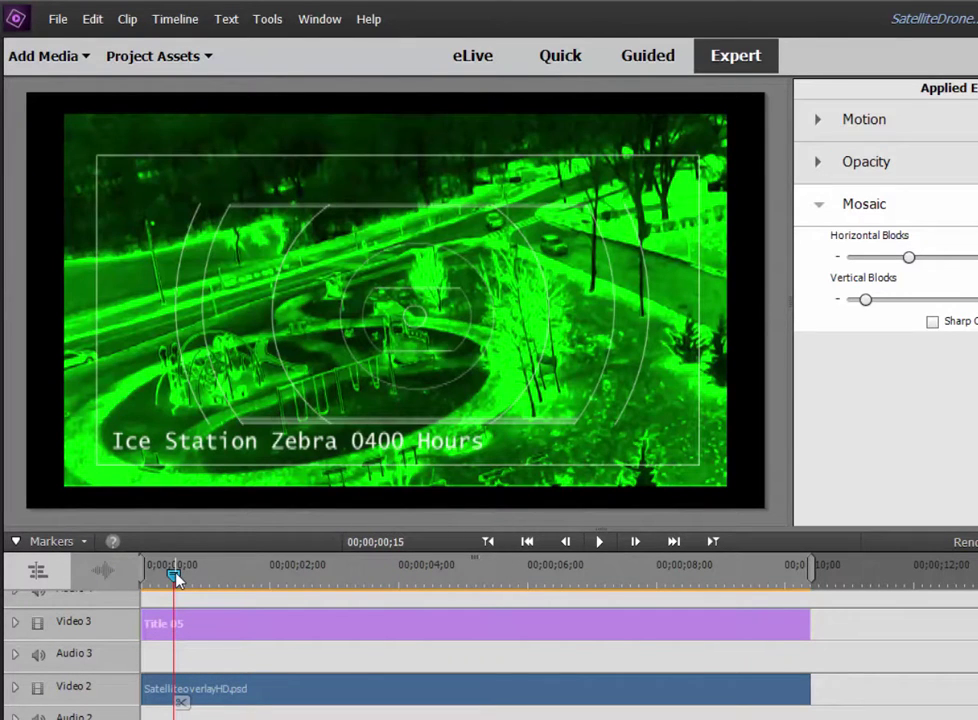
left_click_drag(177, 575, 172, 577)
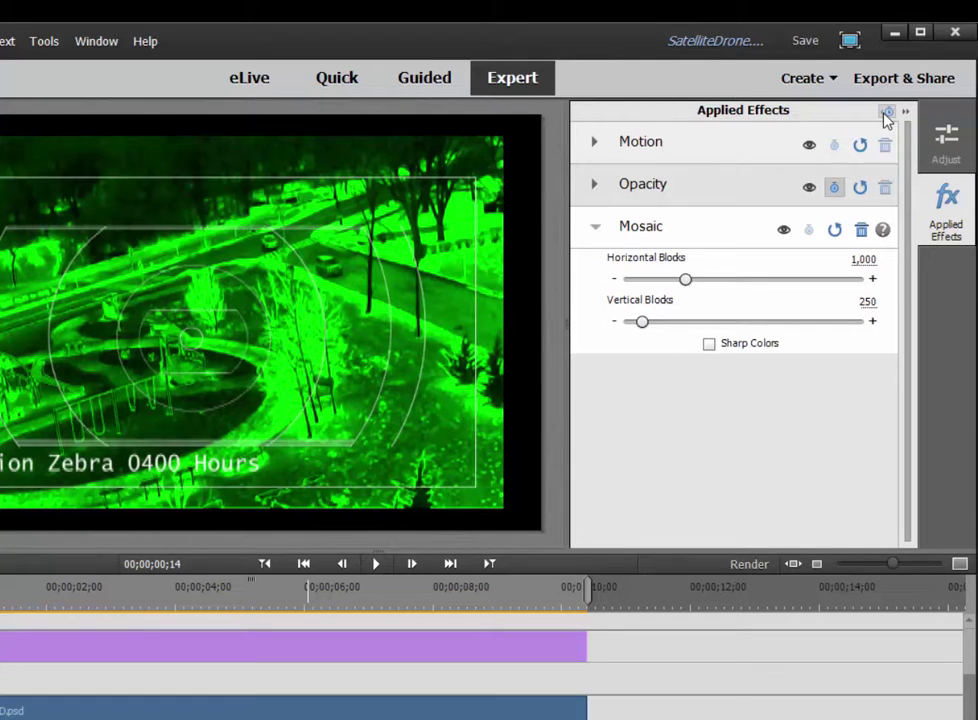
left_click(885, 113)
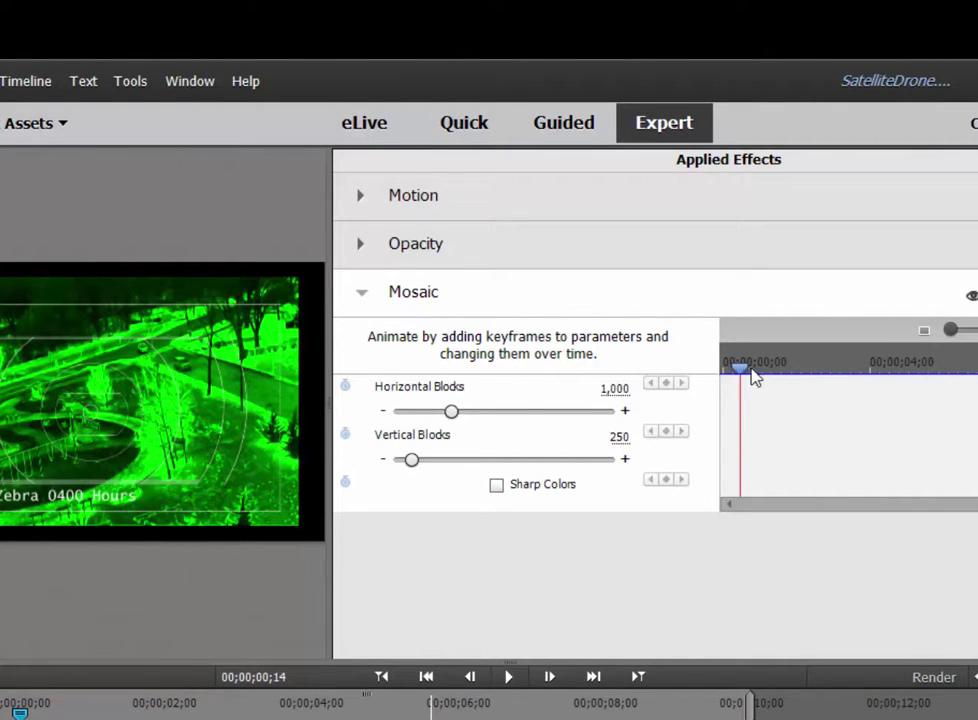
left_click_drag(738, 375, 731, 386)
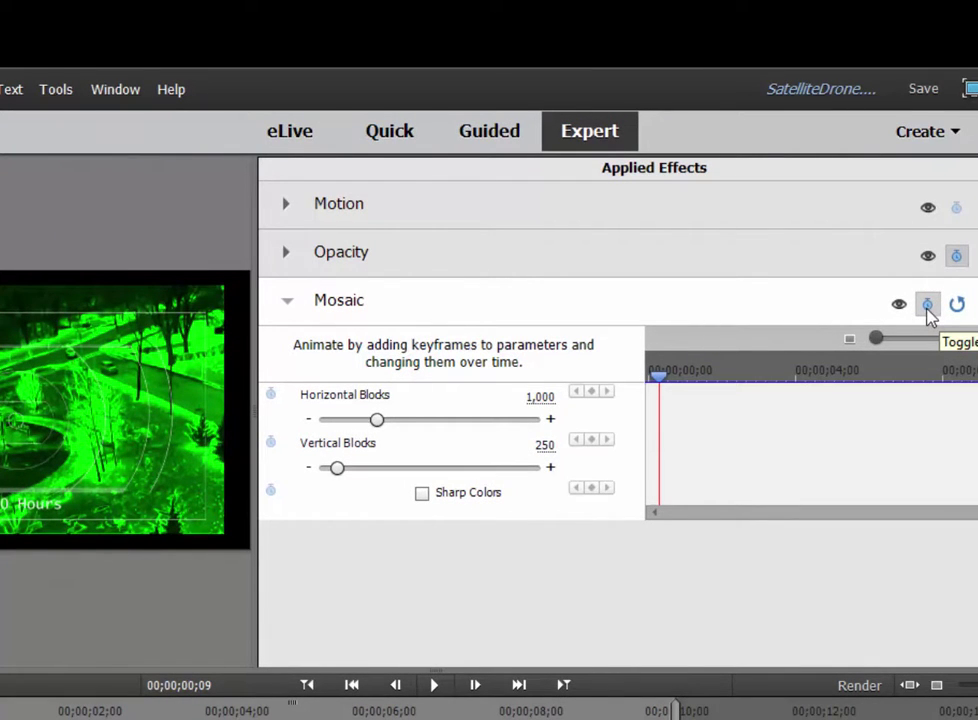
Step: Turn on Mosaic animation and keyframe Vertical Blocks at 5 at the clip start
left_click(928, 306)
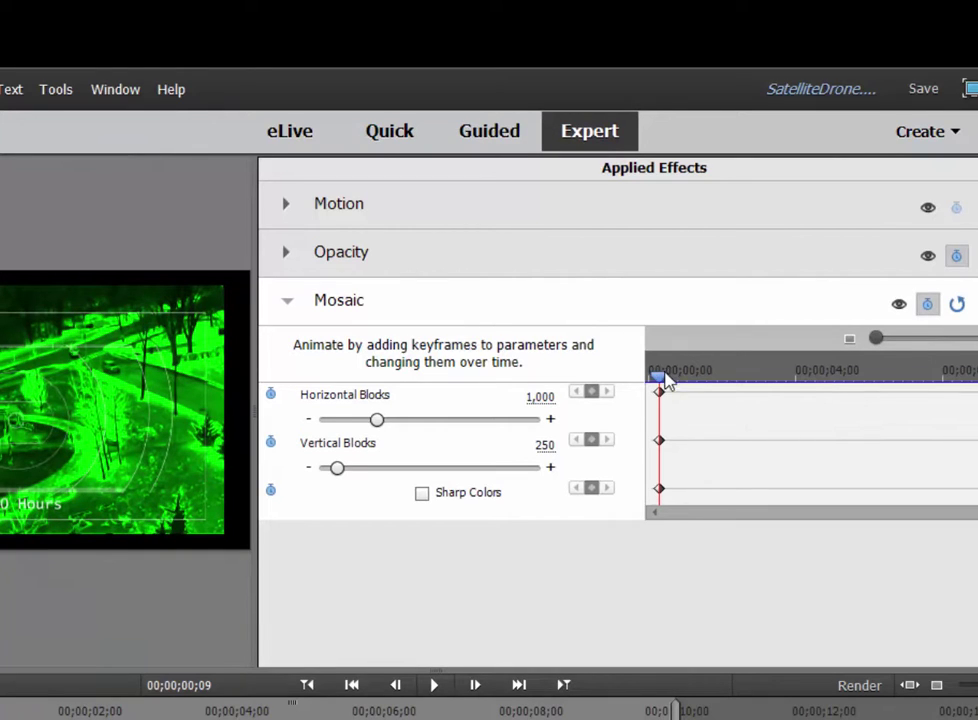
left_click_drag(659, 375, 649, 375)
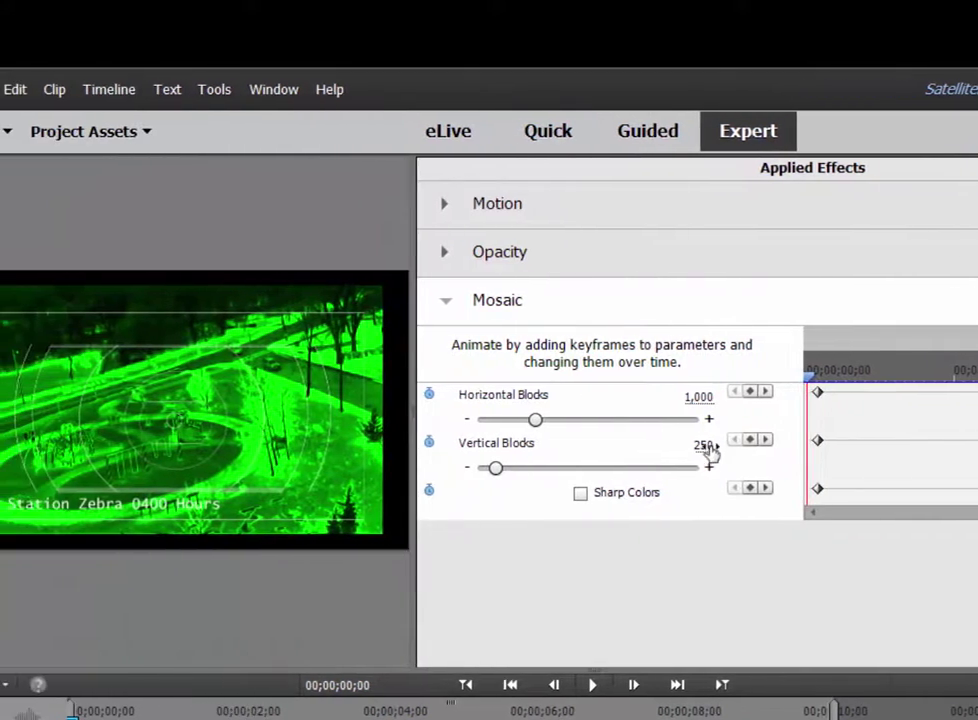
left_click(701, 444)
type("5")
key("Return")
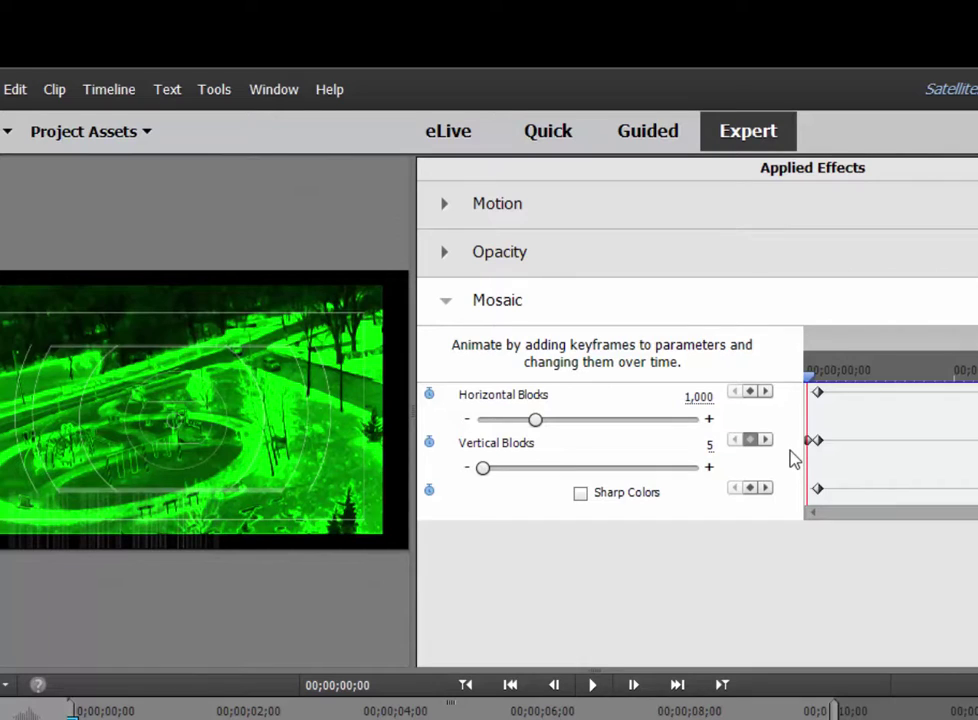
left_click(812, 379)
left_click_drag(812, 379, 862, 409)
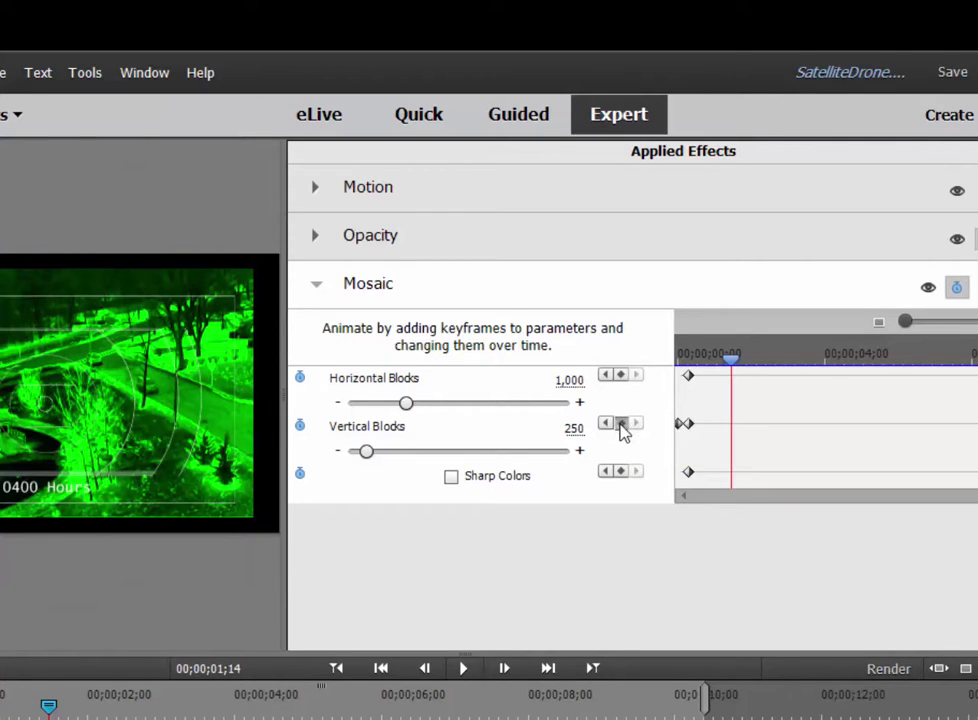
Step: Add Vertical Blocks keyframes at 250, 65 and 5, a few frames apart
left_click(621, 426)
left_click_drag(734, 355, 747, 370)
left_click(621, 423)
left_click(574, 428)
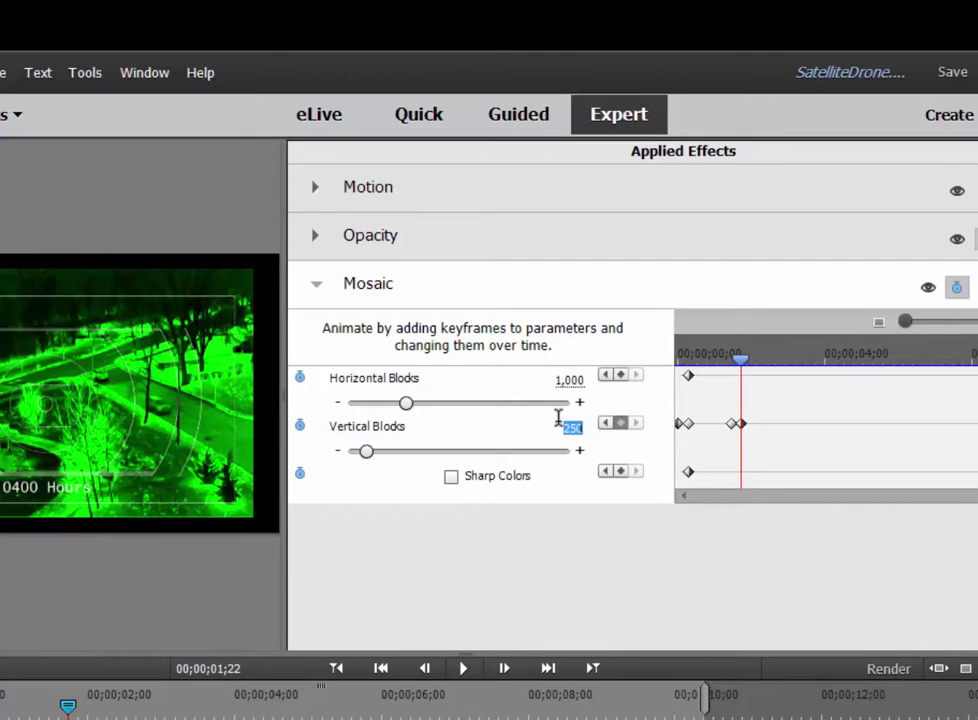
type("65")
key("Return")
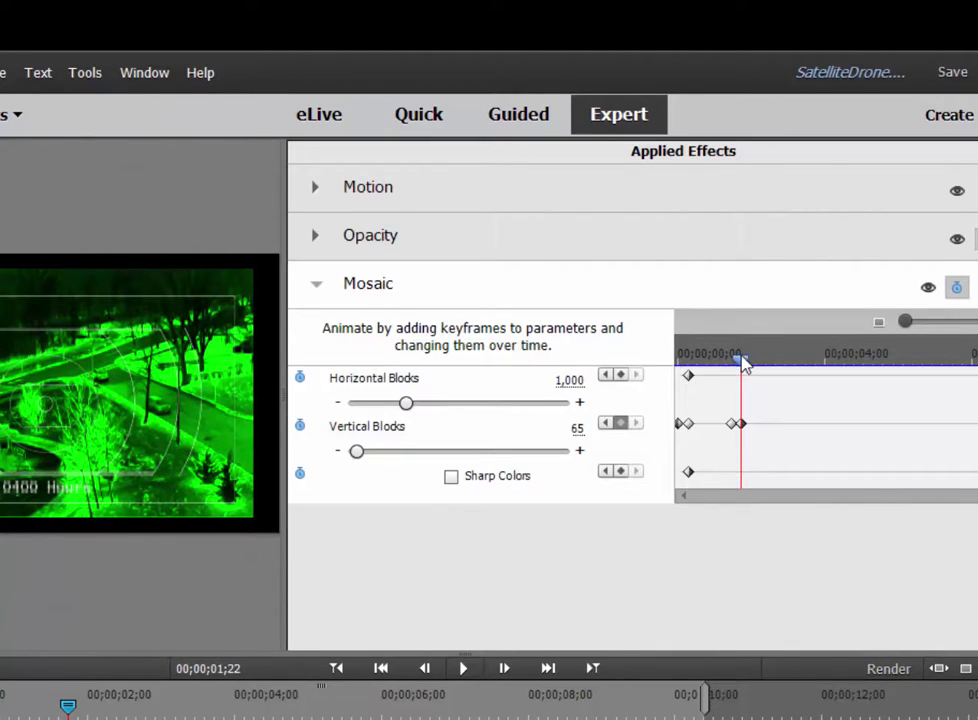
left_click_drag(742, 358, 750, 358)
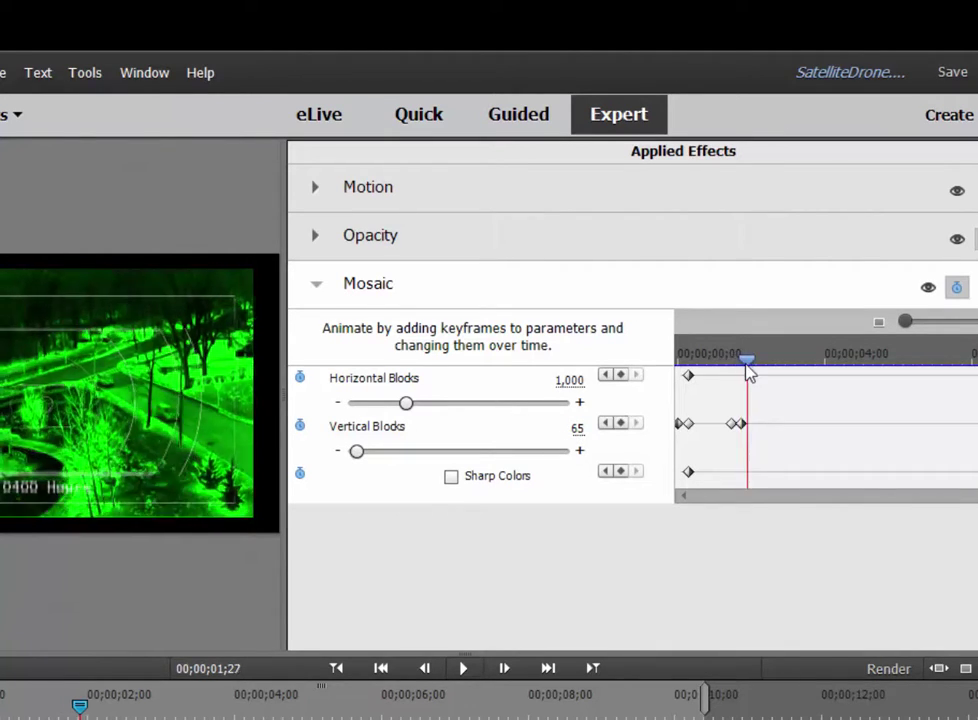
left_click(576, 428)
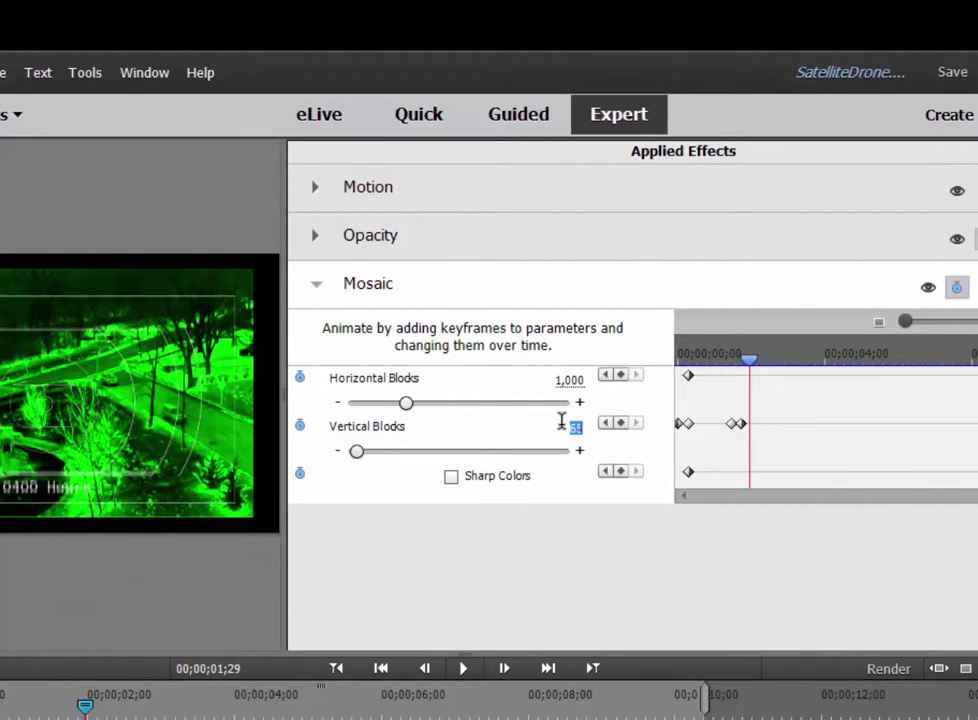
type("5")
key("Return")
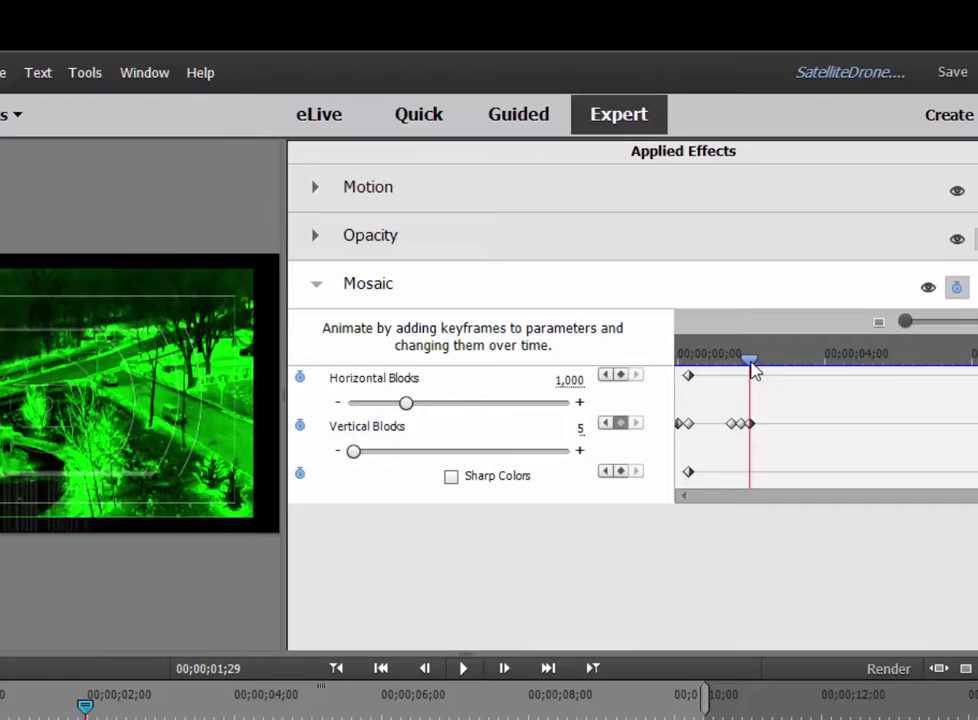
Step: Keyframe Vertical Blocks at 300 near two seconds, then back to 250 at 00;00;02;13
left_click_drag(752, 362, 757, 362)
left_click(578, 428)
type("300")
key("Return")
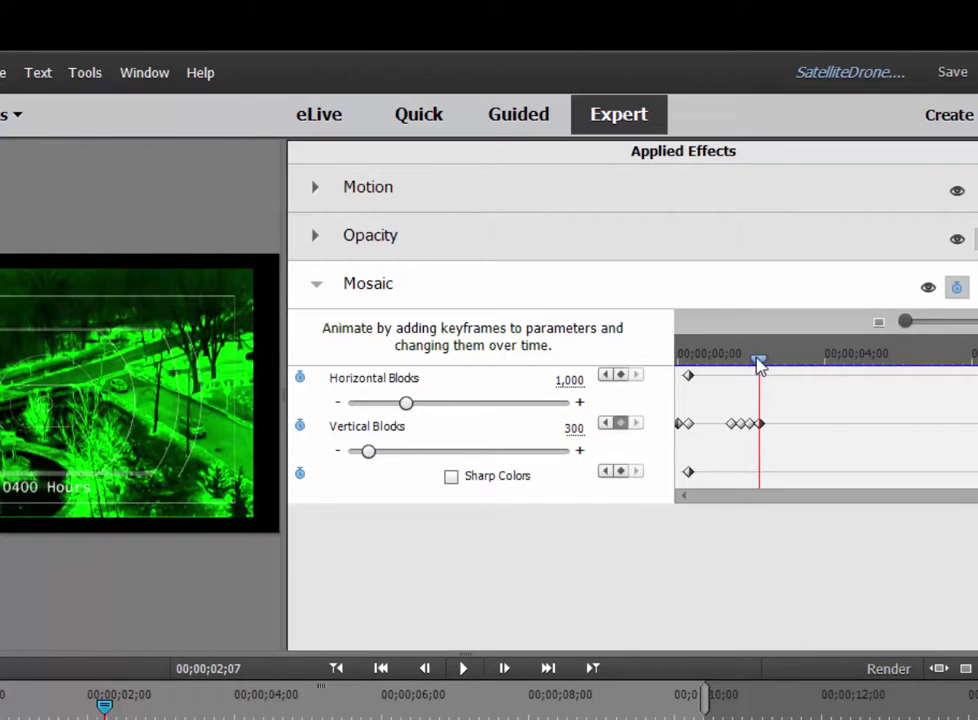
left_click_drag(760, 362, 766, 362)
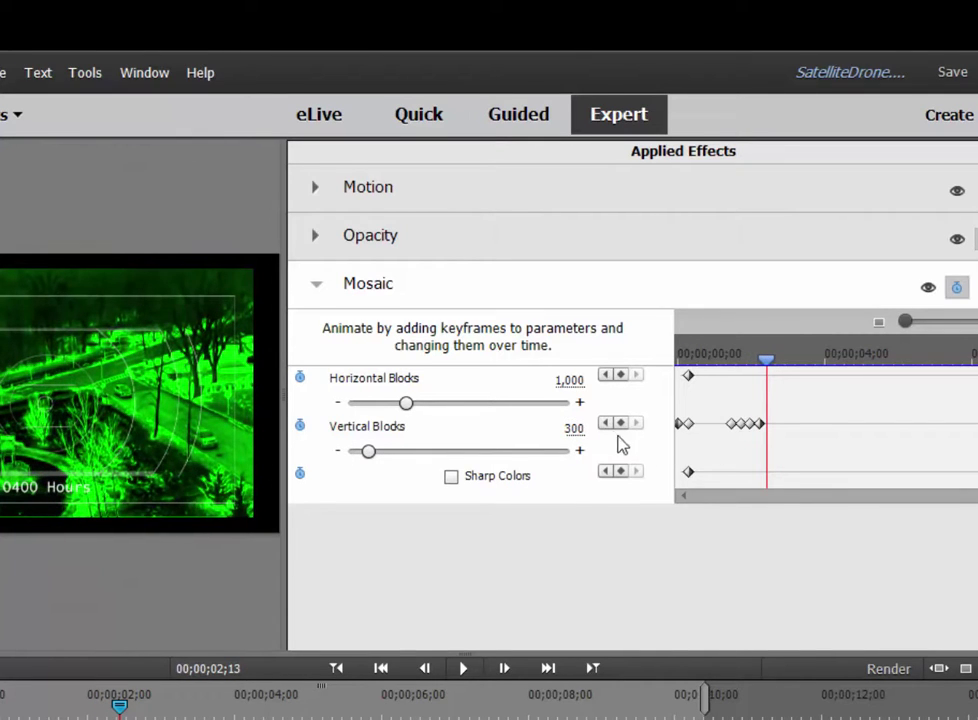
left_click_drag(572, 430, 560, 431)
left_click(560, 428)
type("250")
key("Return")
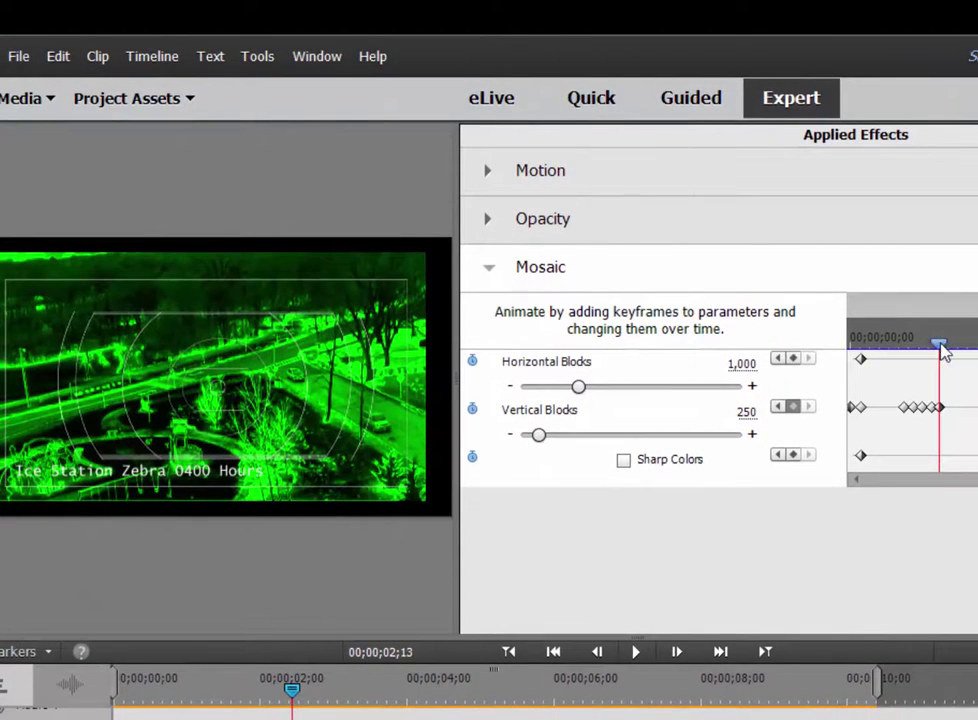
left_click_drag(940, 347, 906, 360)
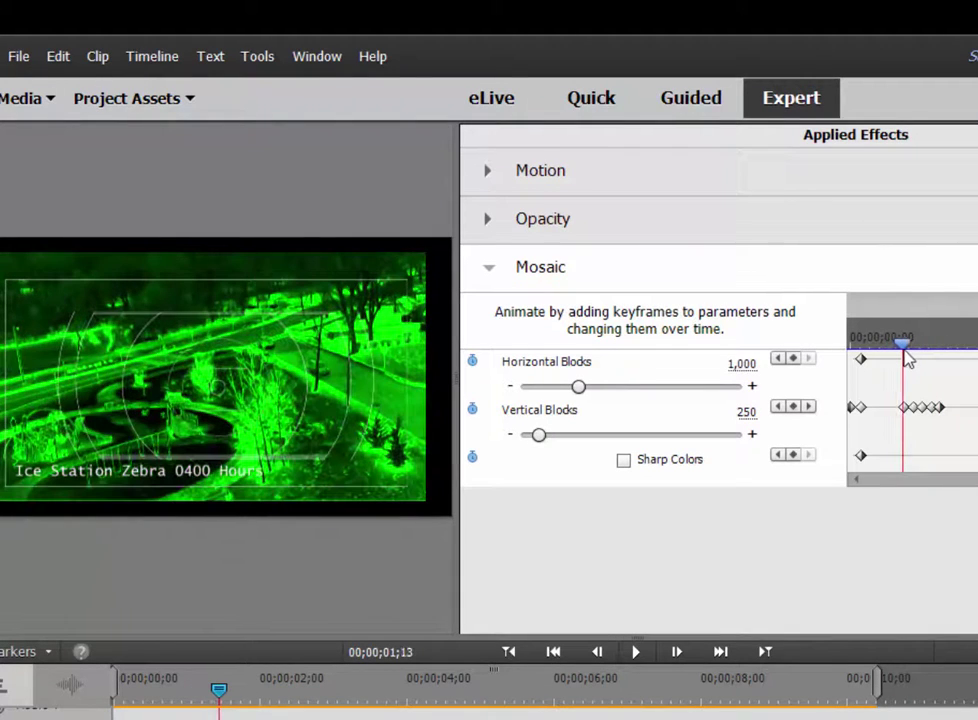
mouse_move(906, 360)
left_mouse_down()
mouse_move(952, 375)
mouse_move(659, 402)
mouse_move(683, 424)
mouse_move(599, 448)
mouse_move(603, 455)
left_mouse_up()
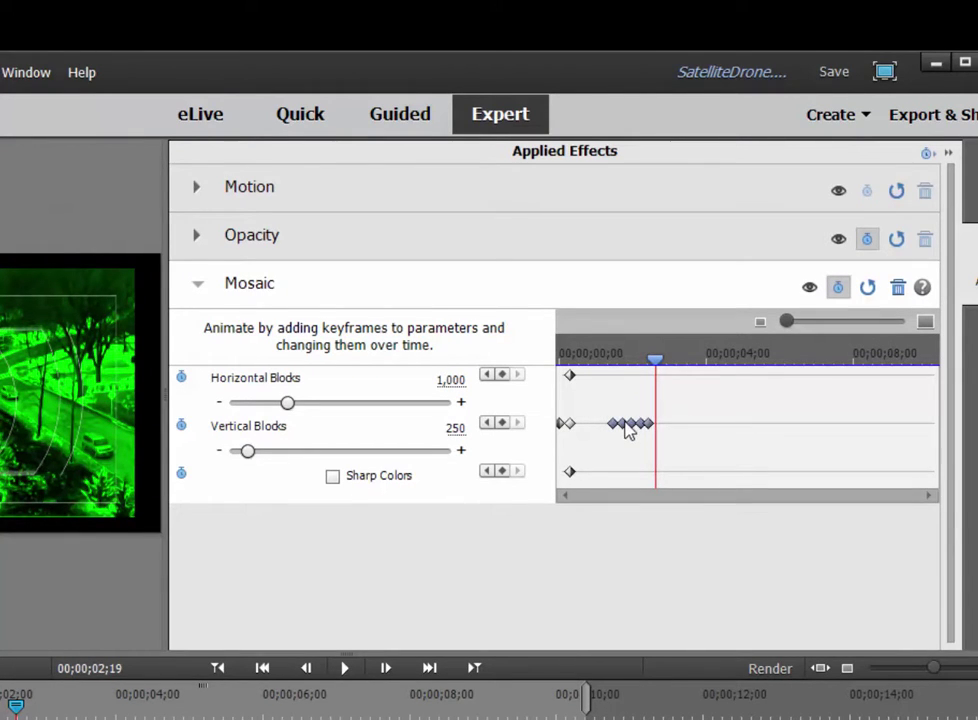
Step: Copy the flicker keyframes and paste them at about four and seven seconds
right_click(627, 428)
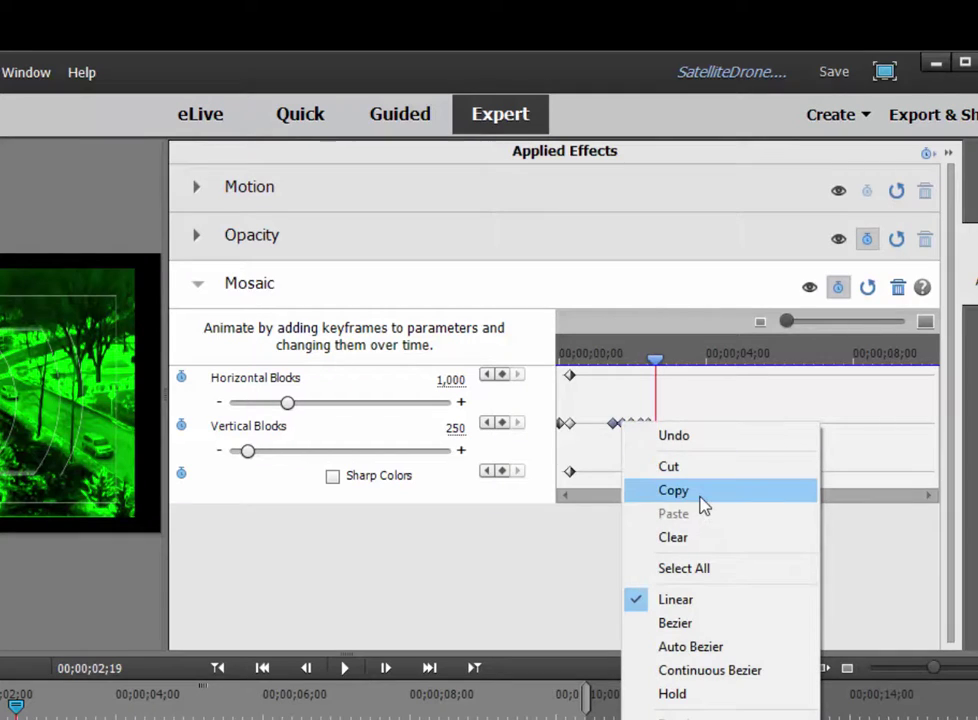
left_click(702, 496)
left_click_drag(655, 360, 714, 401)
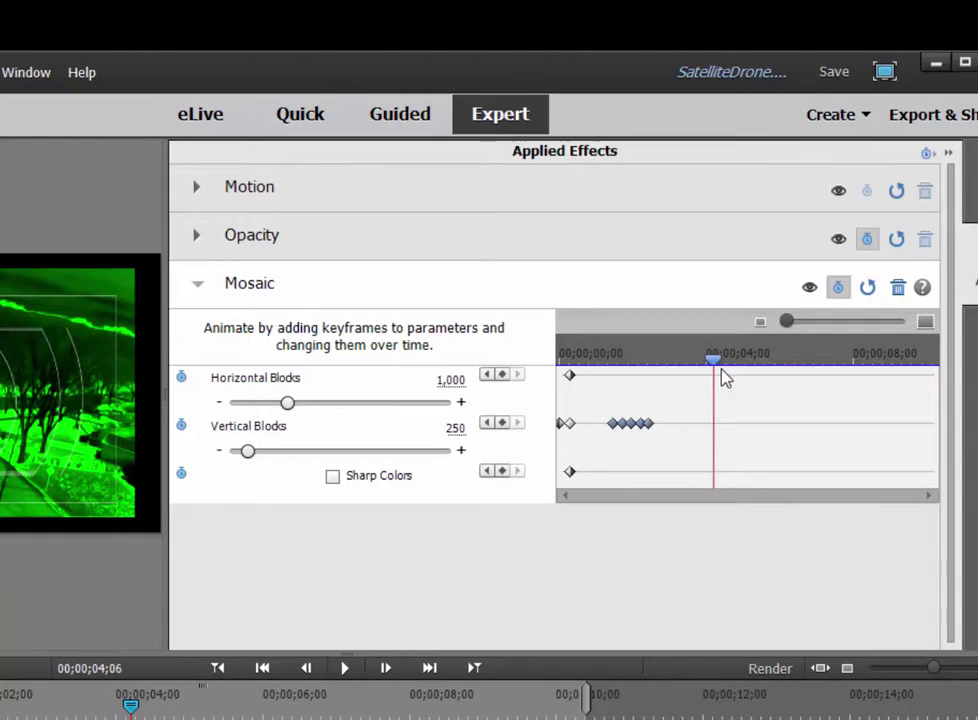
right_click(714, 426)
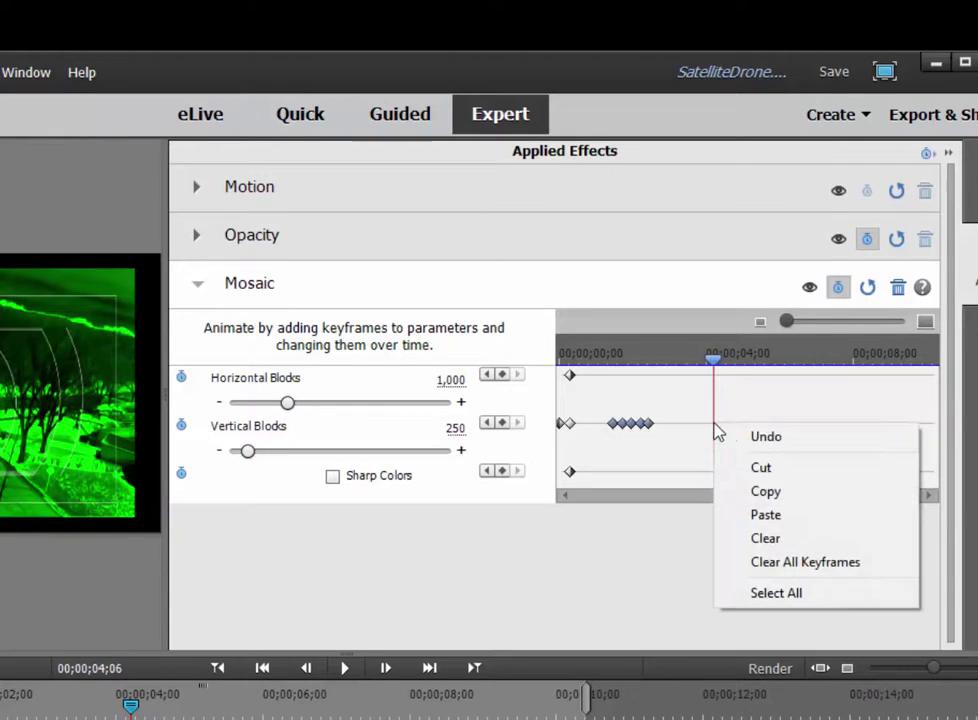
left_click(768, 516)
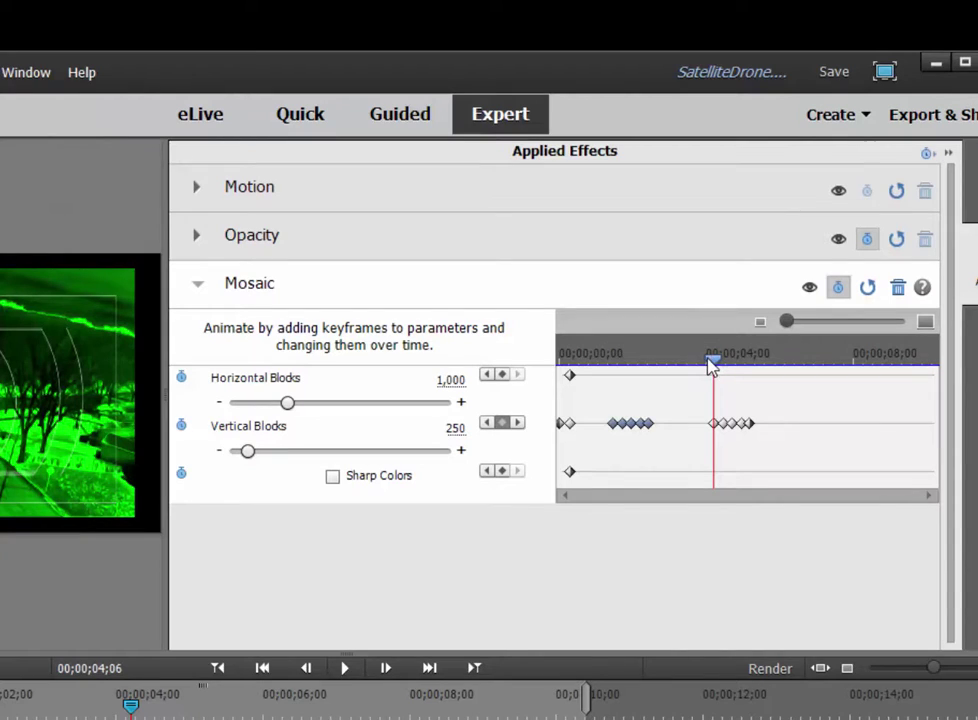
left_click_drag(710, 365, 828, 388)
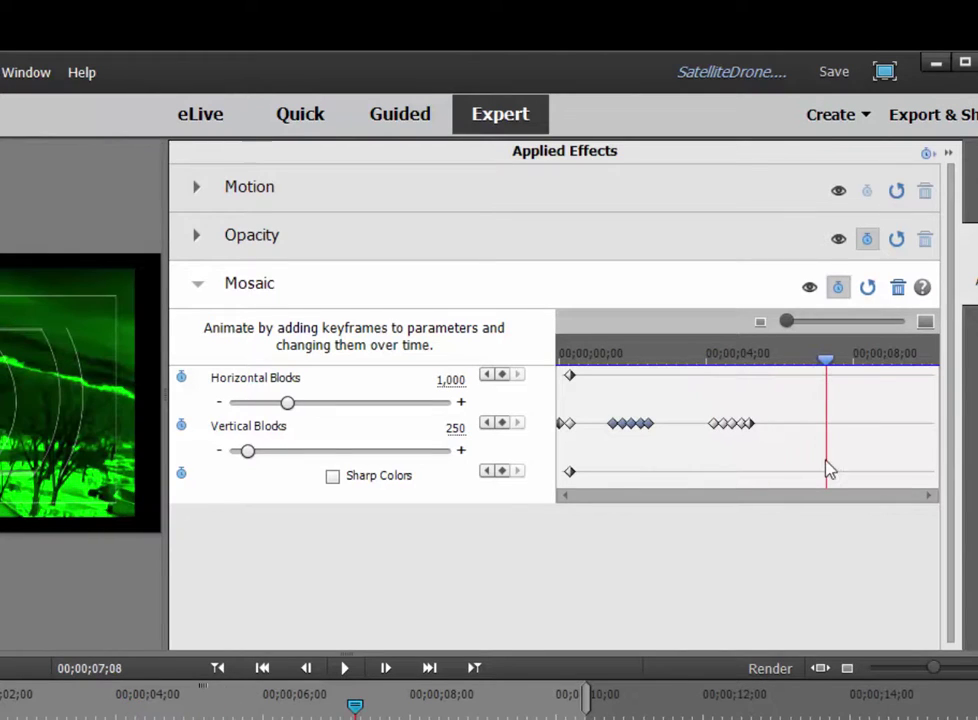
right_click(822, 433)
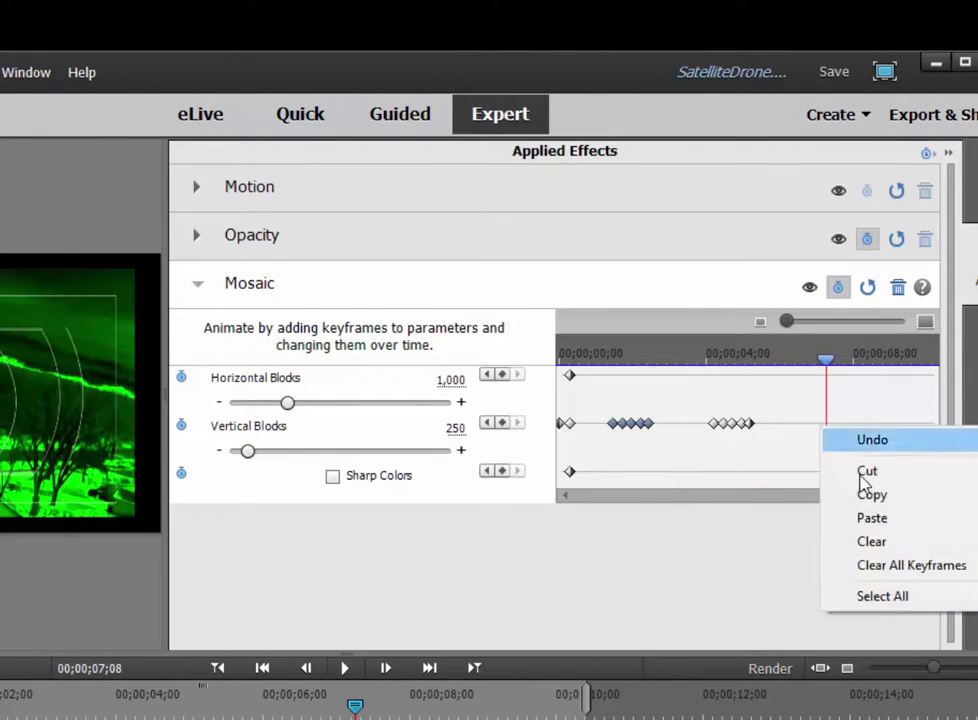
left_click(866, 518)
left_click_drag(827, 362, 737, 254)
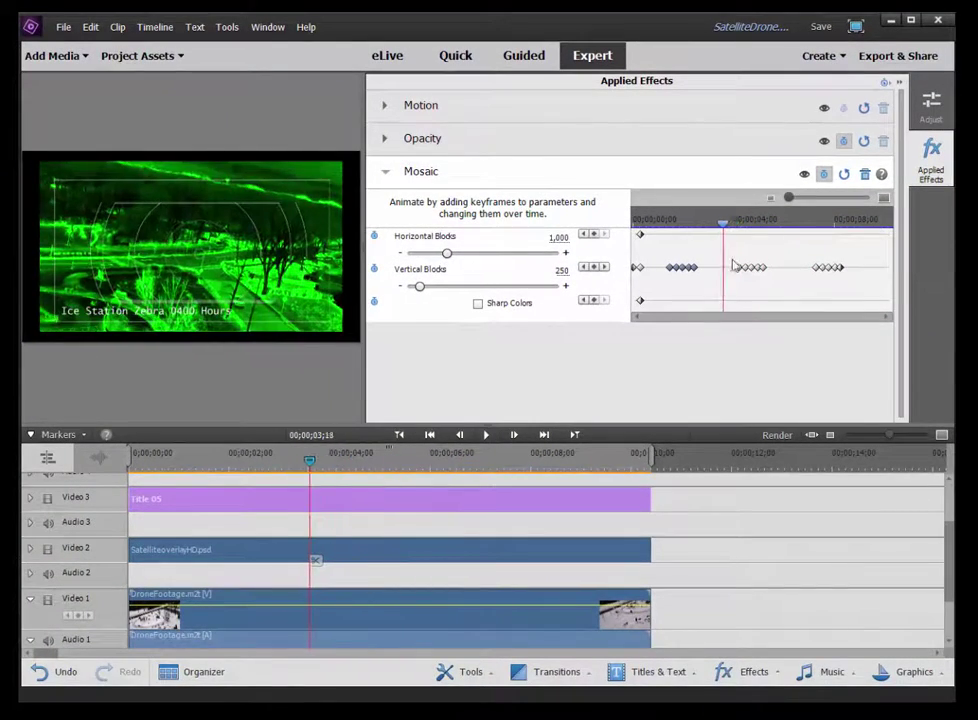
Step: Hide the effect settings, copy the Title 05 clip, and select the SatelliteoverlayHD.psd clip
left_click_drag(737, 254, 790, 256)
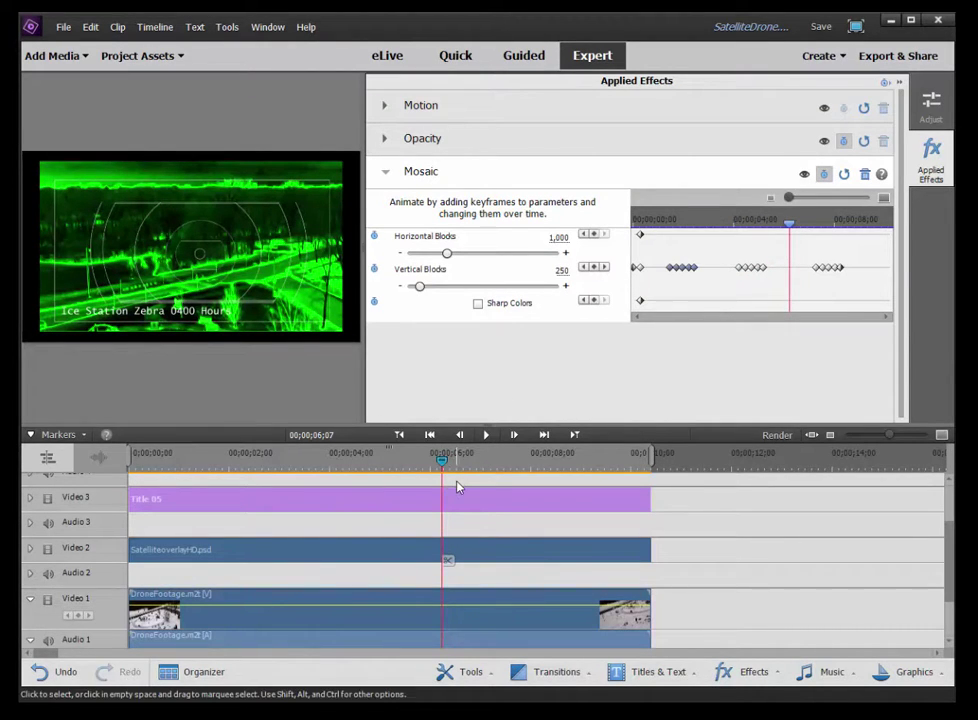
left_click(942, 160)
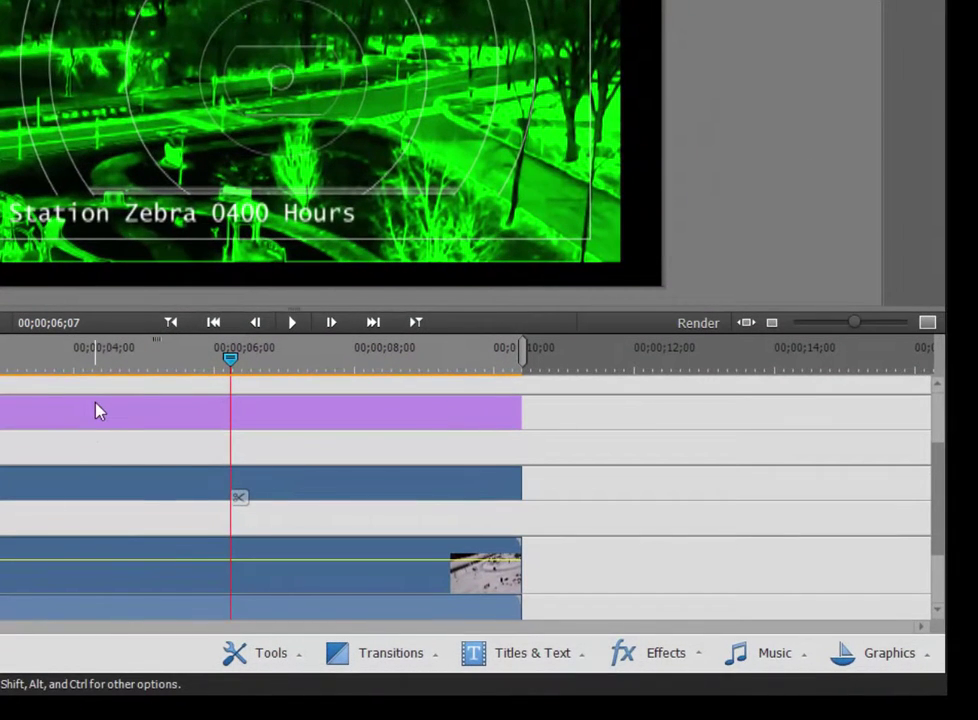
right_click(94, 410)
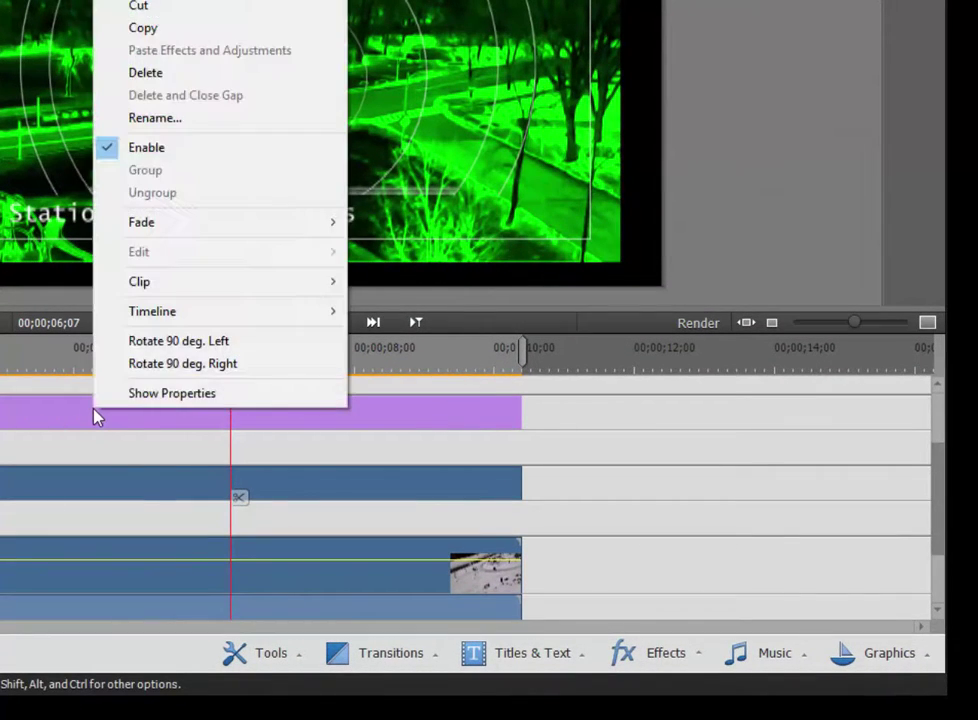
left_click(194, 30)
left_click(78, 496)
Step: Paste the title's effects and adjustments onto SatelliteoverlayHD.psd, then scrub to about one second
right_click(72, 492)
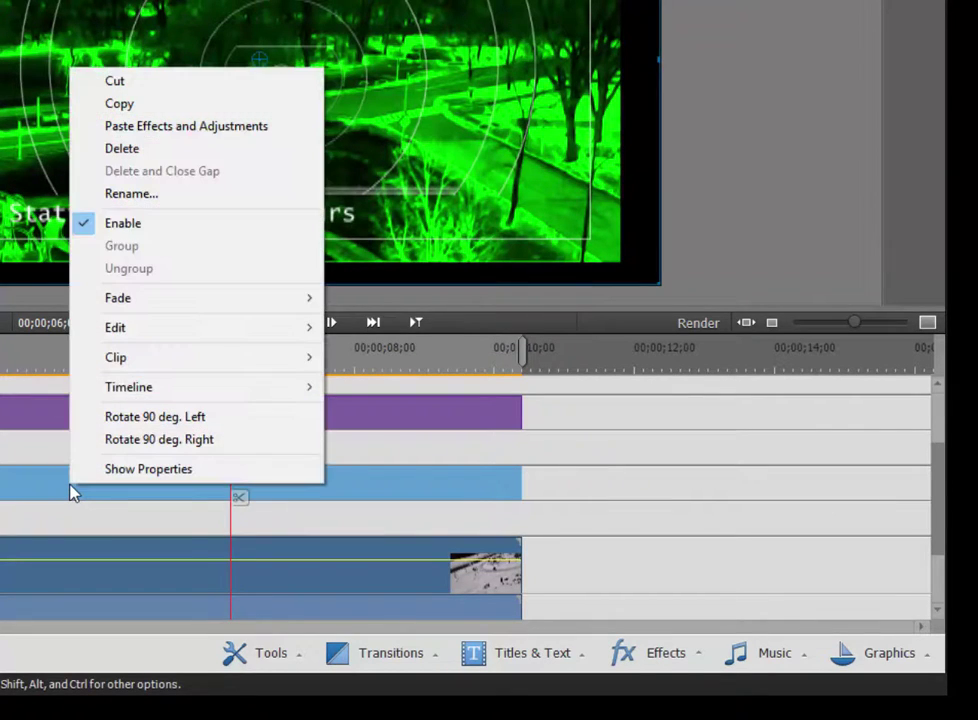
left_click(185, 143)
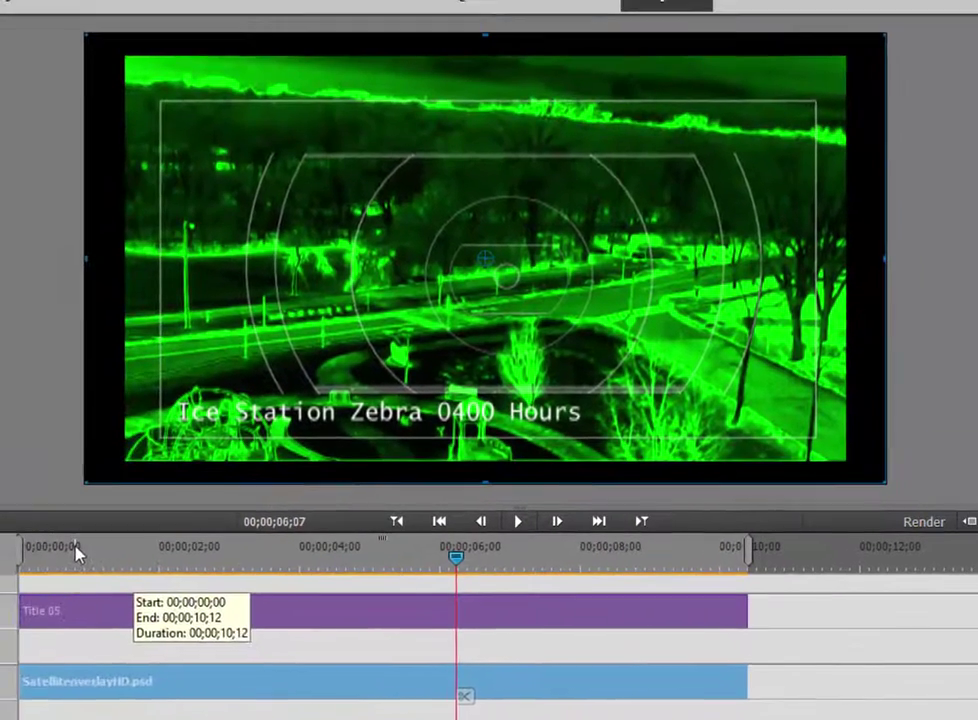
left_click(70, 555)
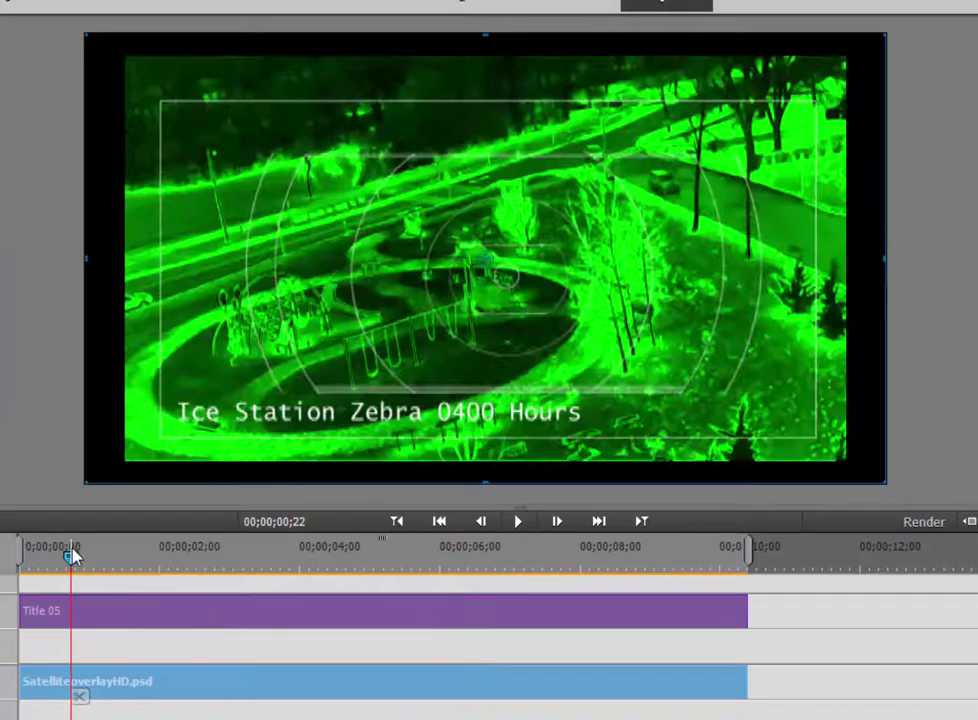
mouse_move(70, 549)
left_mouse_down()
mouse_move(104, 564)
mouse_move(188, 560)
mouse_move(72, 579)
mouse_move(100, 583)
mouse_move(212, 563)
mouse_move(50, 550)
mouse_move(59, 528)
left_mouse_up()
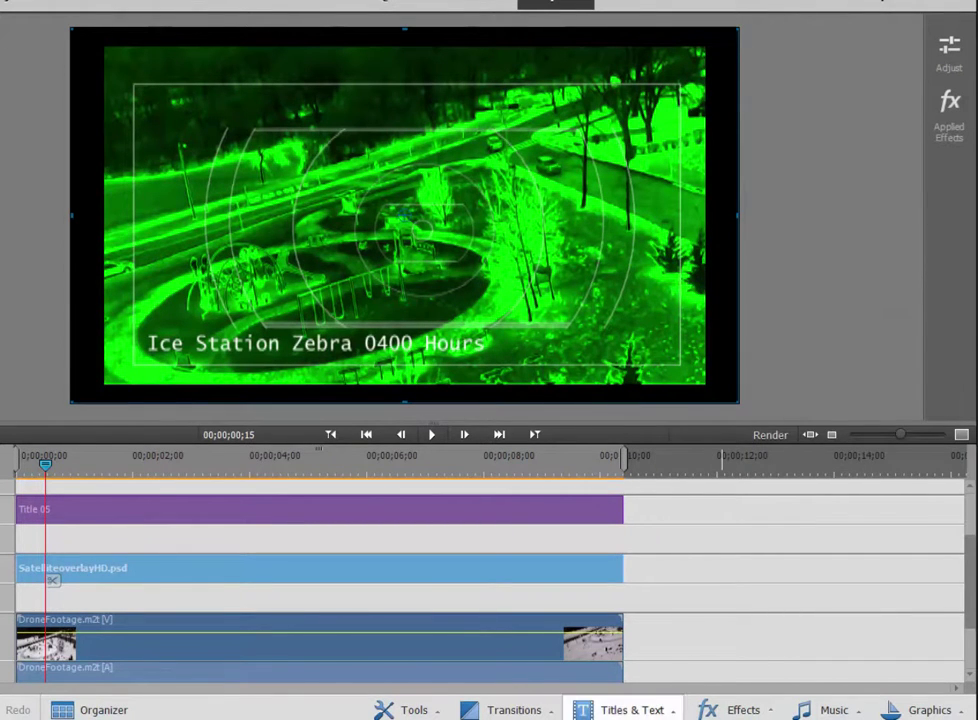
Step: Drag Mosaic from the video effects onto the monitor, creating a whole-movie adjustment layer
left_click(760, 710)
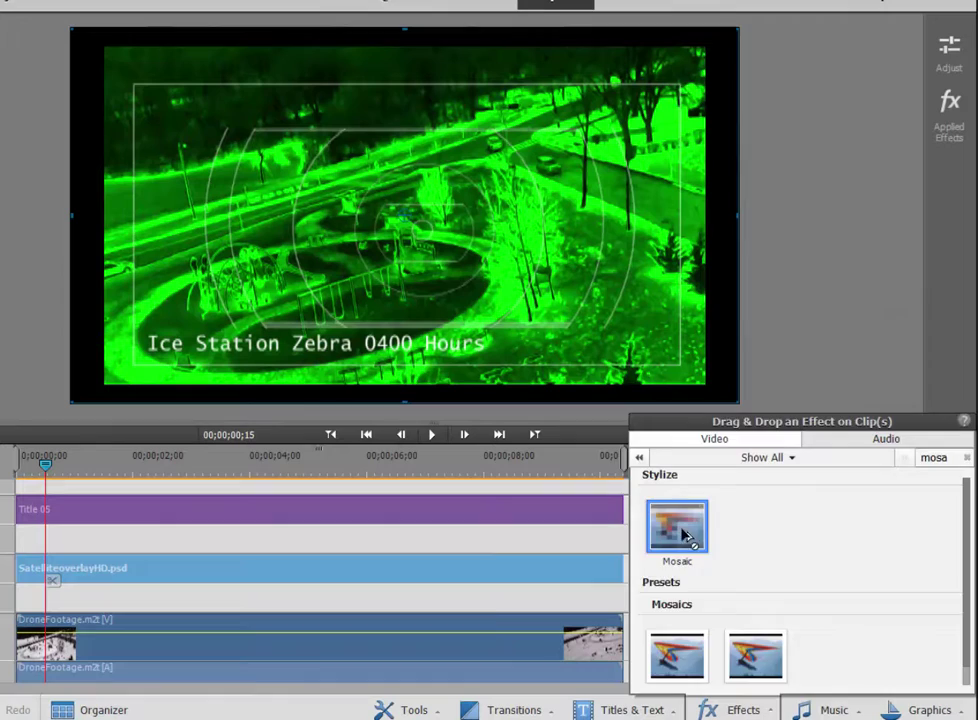
left_click_drag(690, 540, 405, 215)
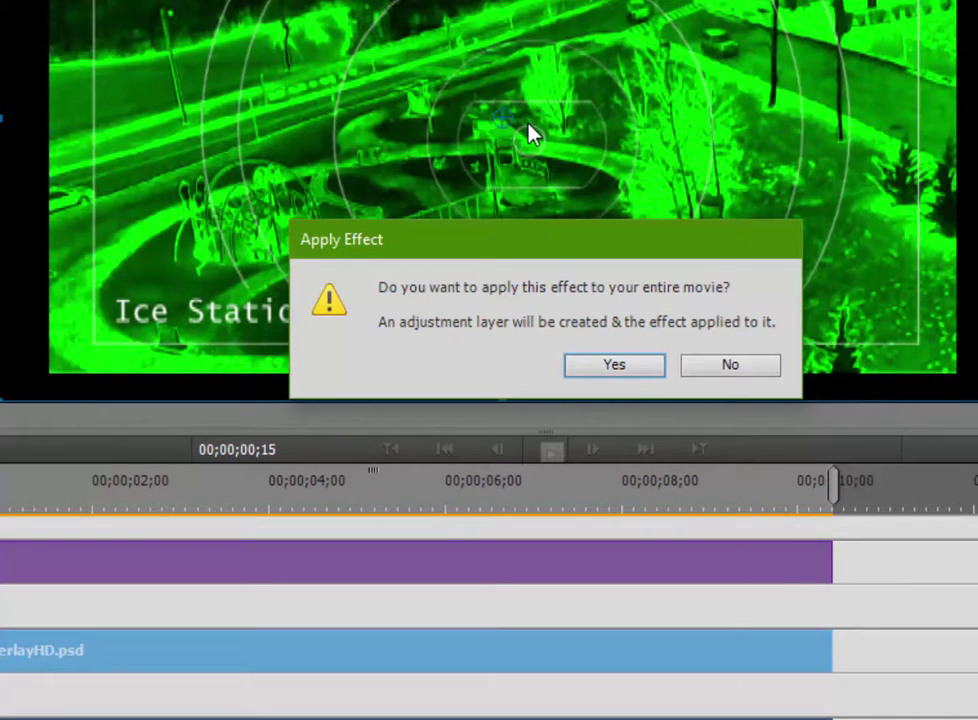
left_click(636, 364)
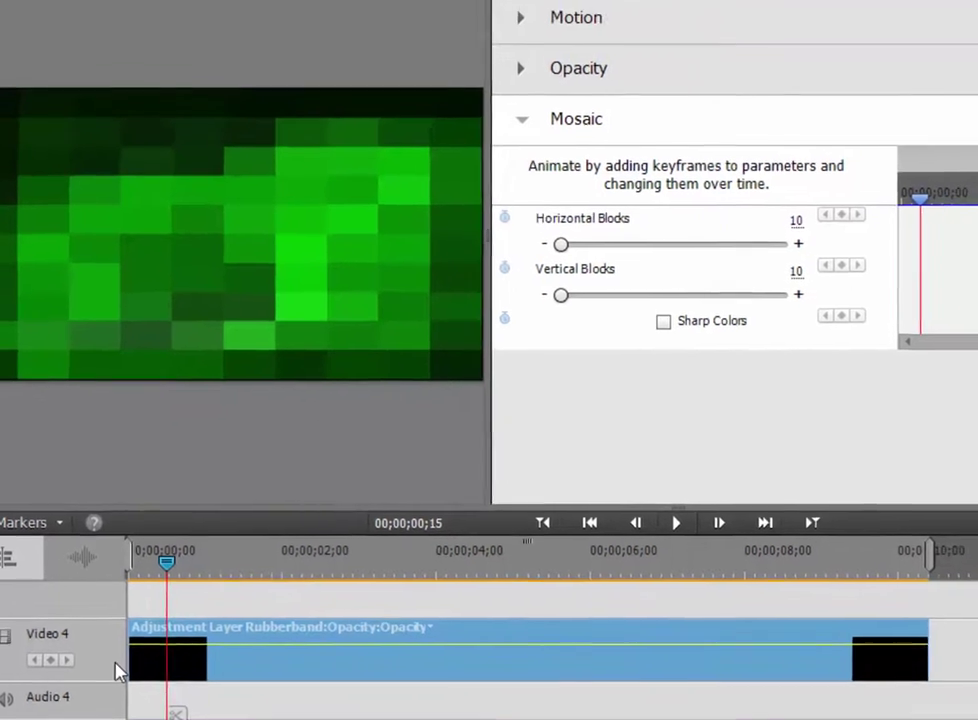
Step: Give the adjustment layer's Mosaic 1000 horizontal and 250 vertical blocks
left_click(727, 310)
type("1000")
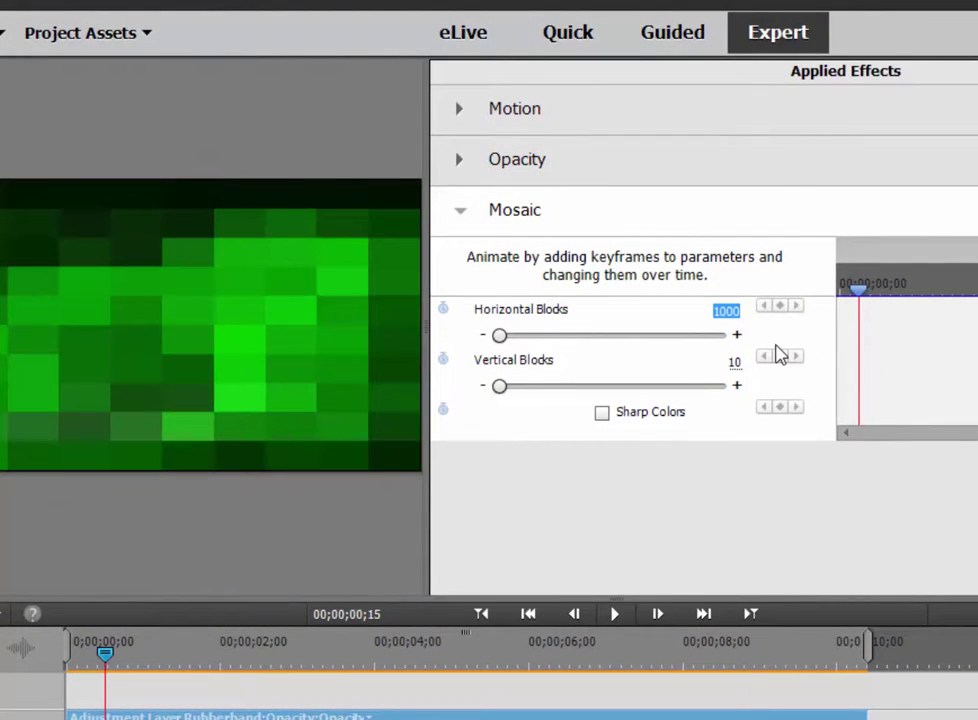
type("10")
key("Return")
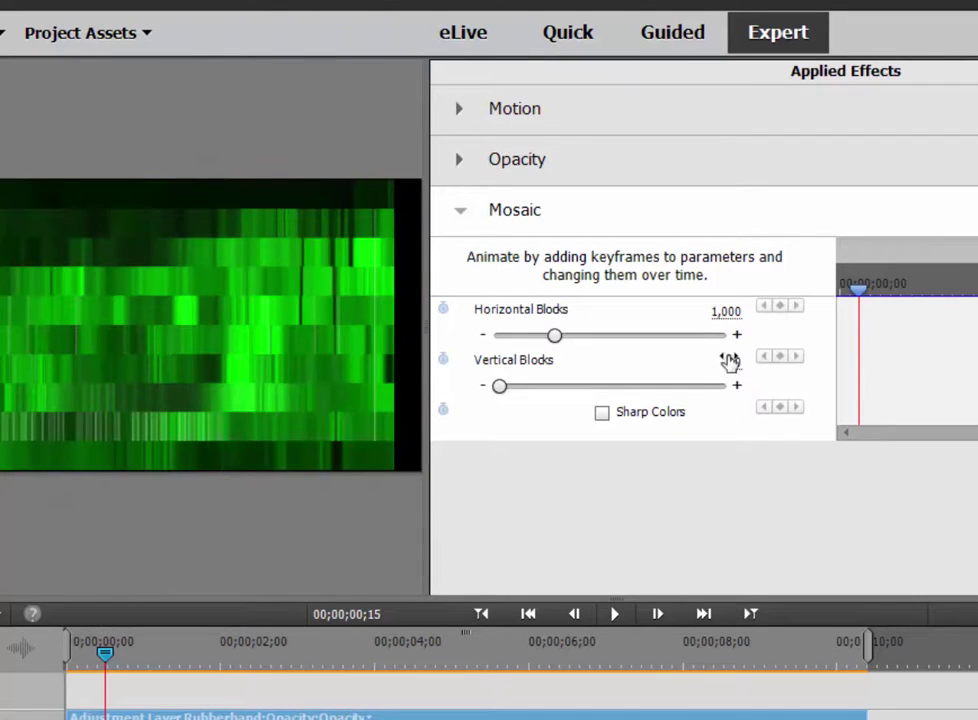
left_click(733, 360)
type("0")
key("Return")
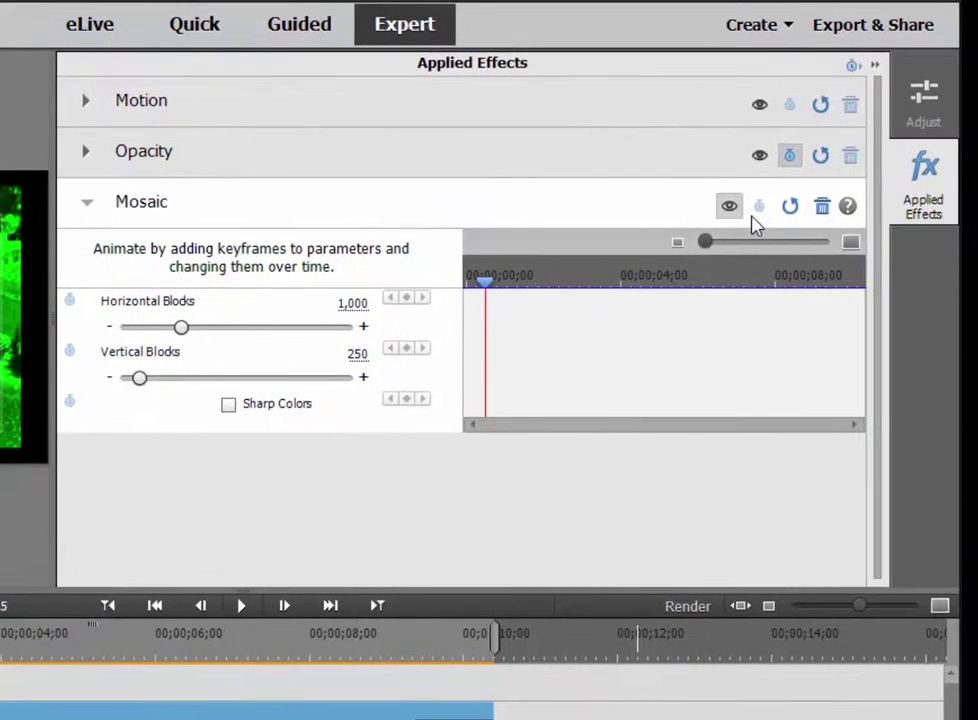
Step: Turn on Mosaic animation on the adjustment layer and keyframe Vertical Blocks at 100
left_click(760, 206)
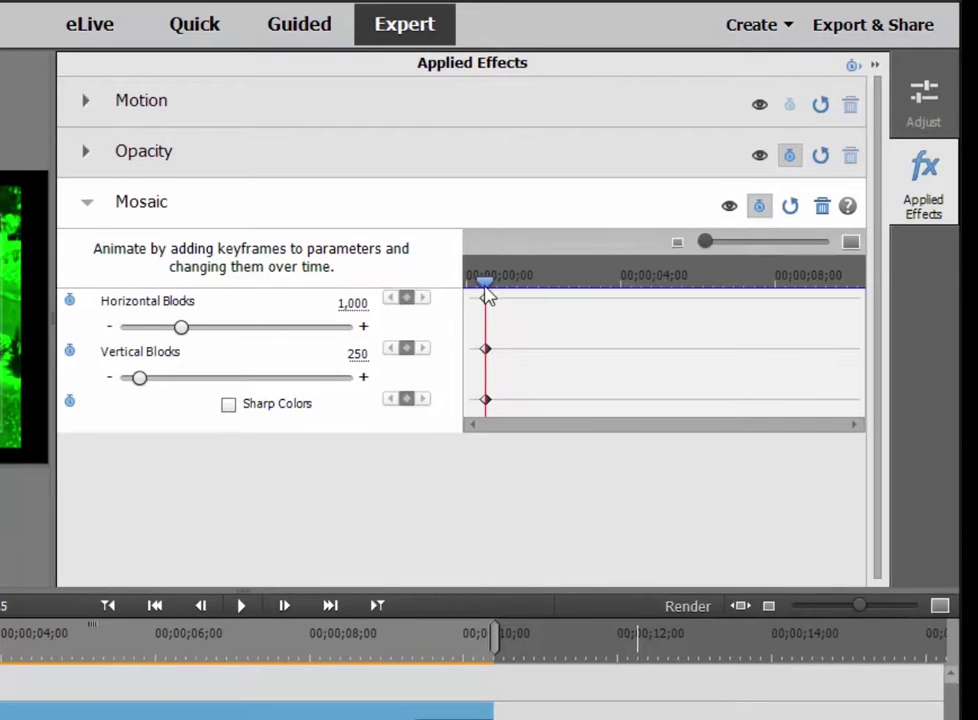
left_click_drag(487, 293, 566, 318)
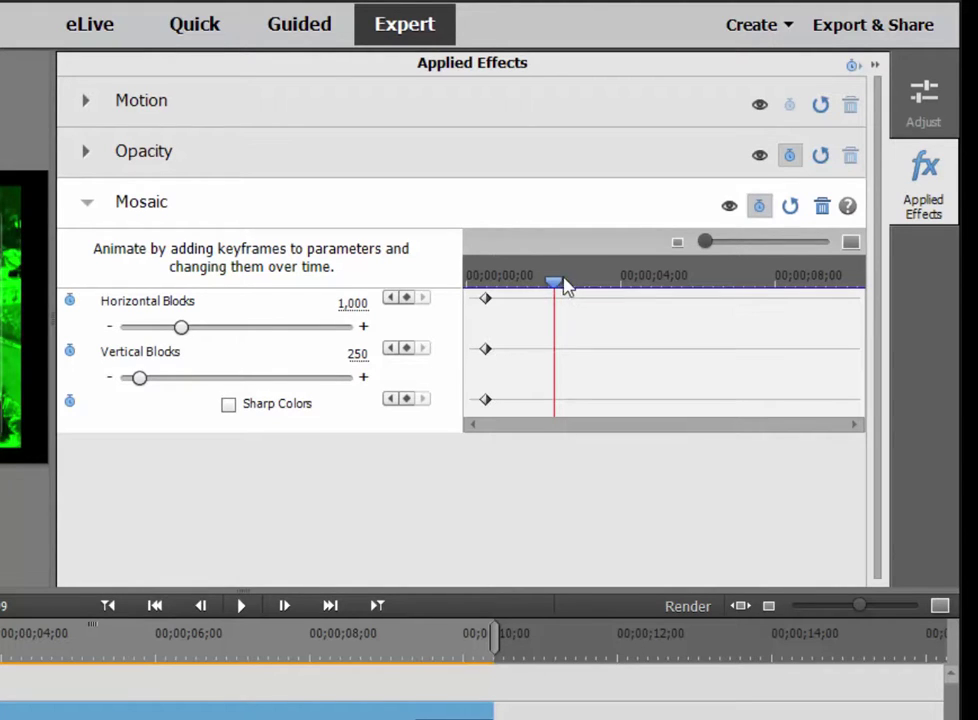
left_click(404, 350)
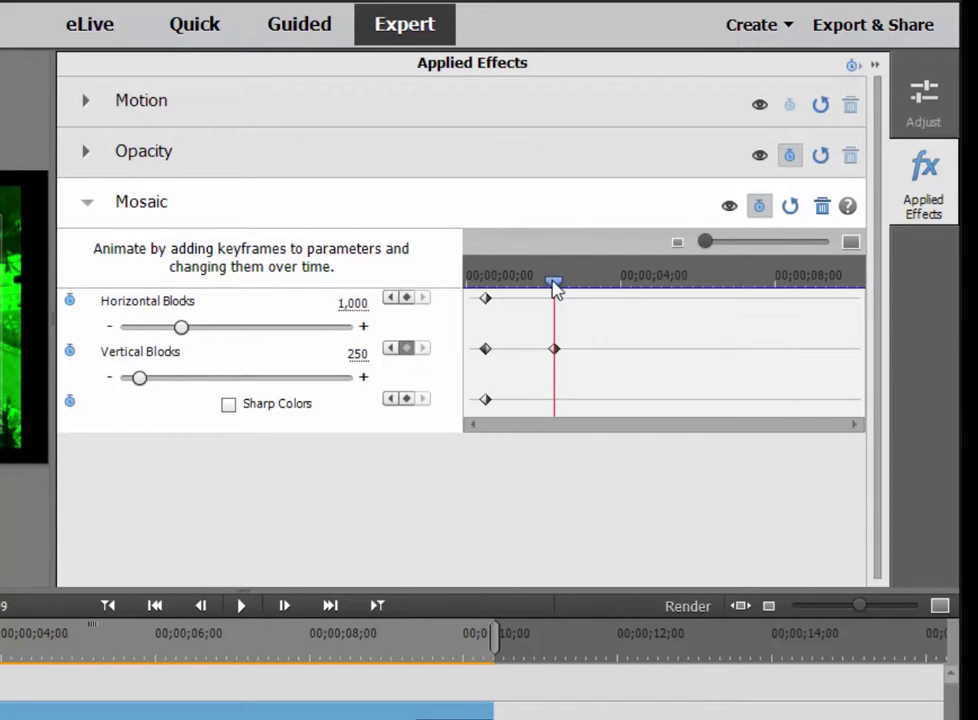
left_click_drag(553, 281, 562, 302)
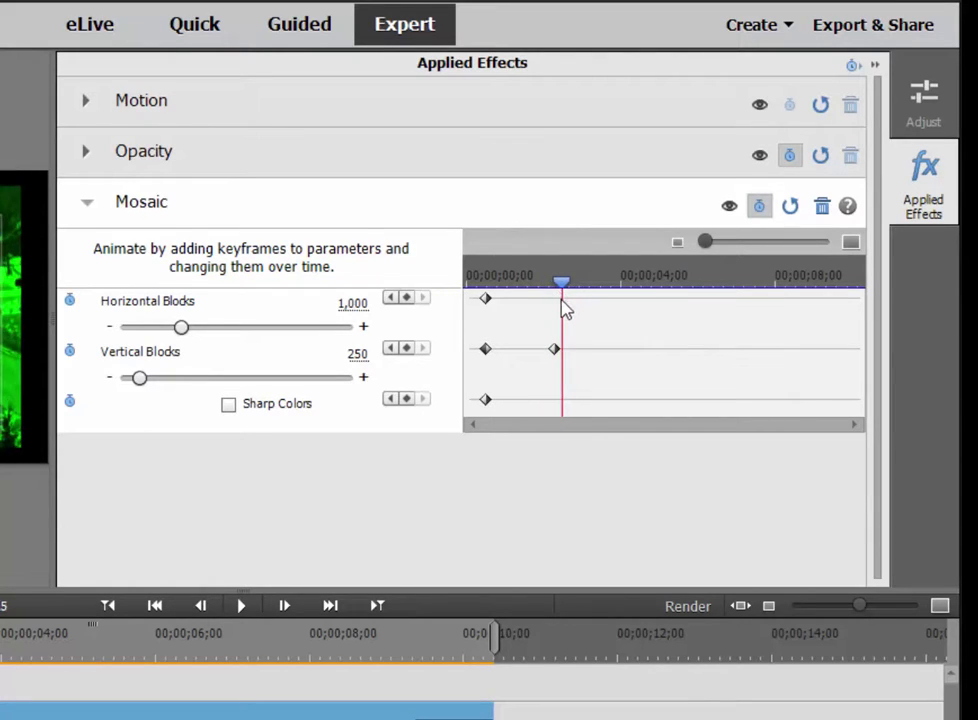
left_click(360, 355)
type("1000")
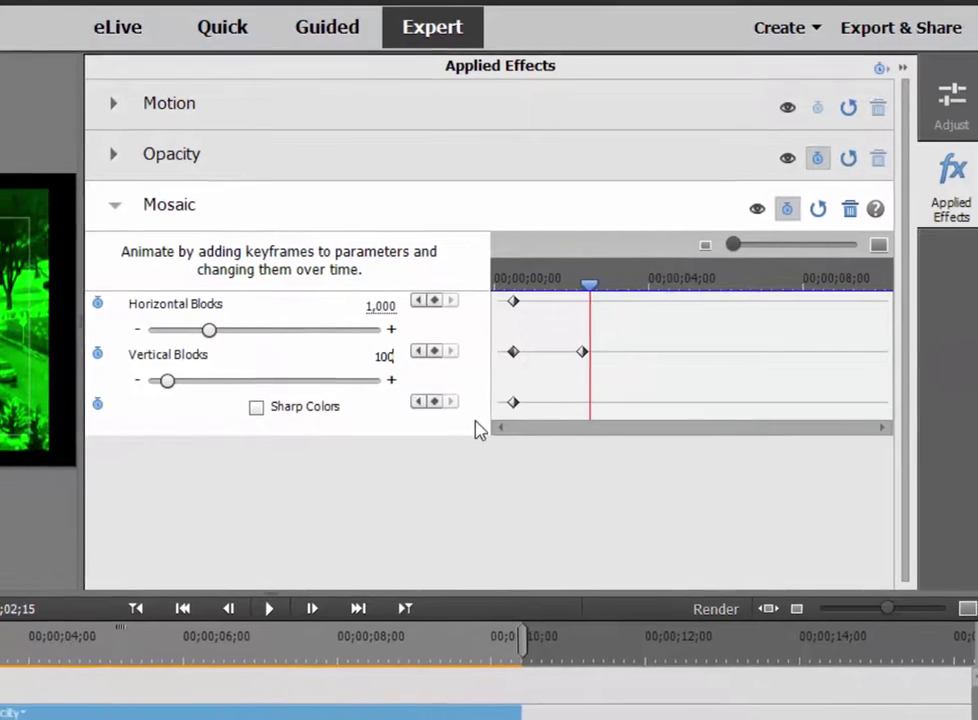
key("Return")
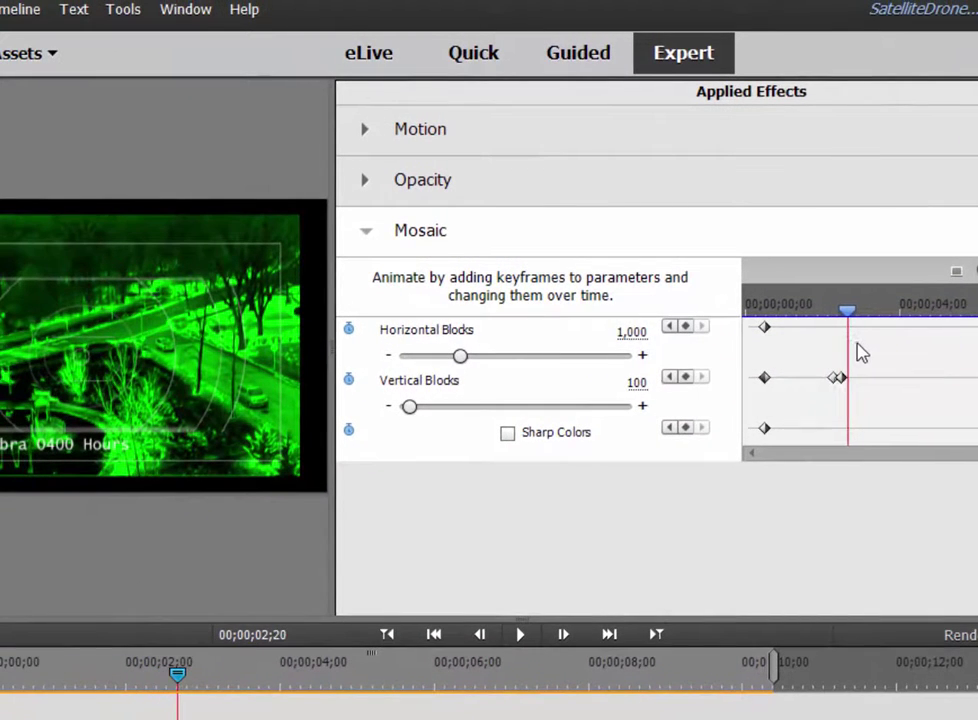
Step: Keyframe Vertical Blocks at 5, then back at 250 by 00;00;03;02
left_click(636, 382)
type("5")
key("Return")
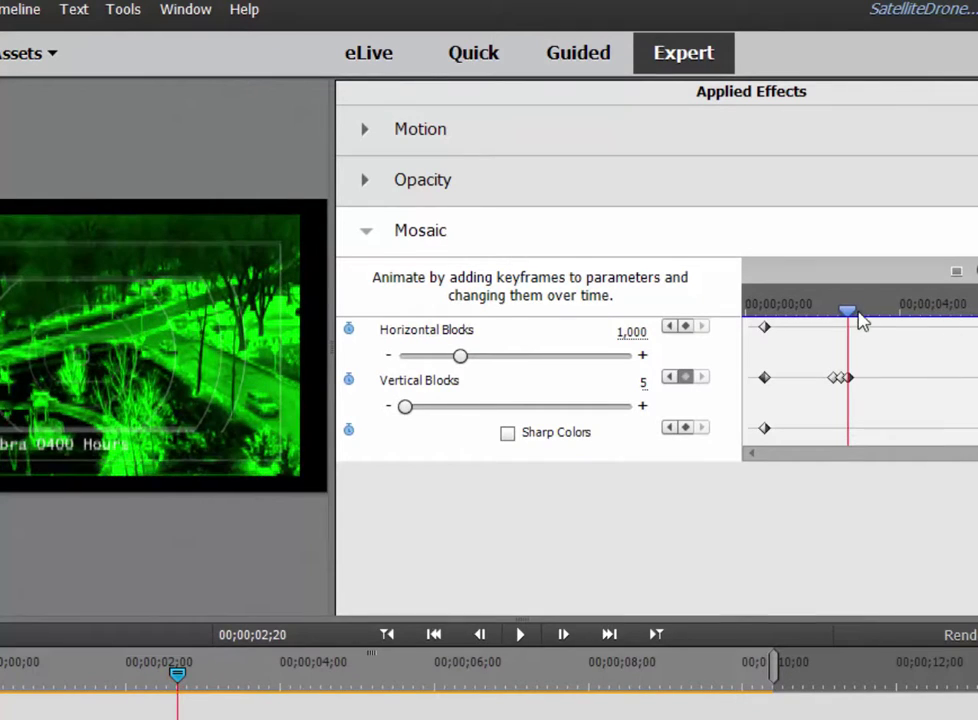
left_click_drag(862, 320, 866, 328)
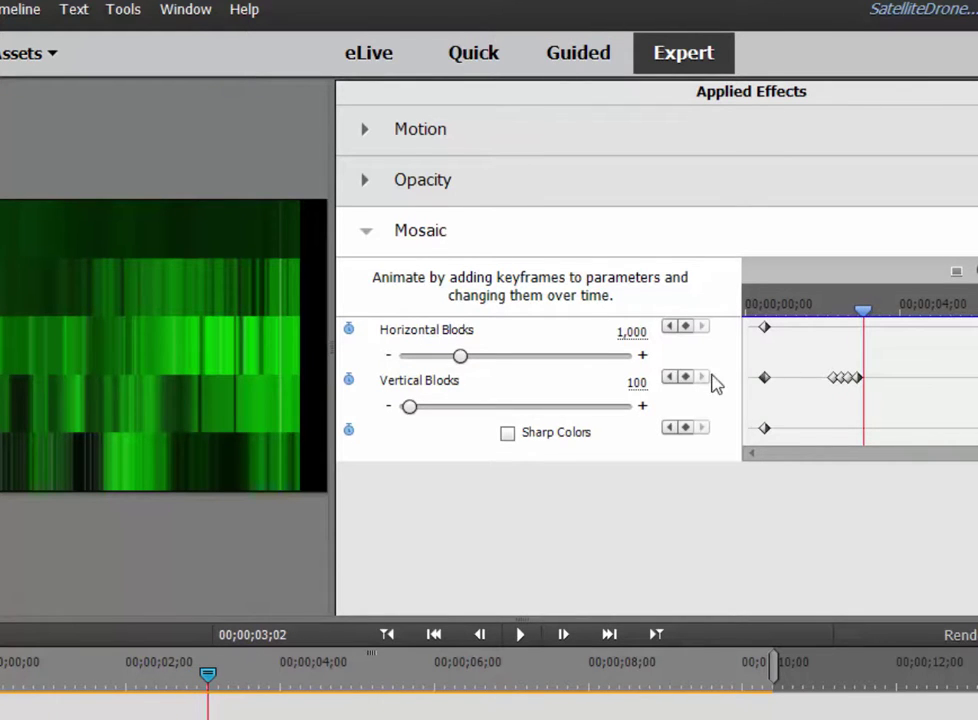
left_click(636, 382)
type("250")
key("Return")
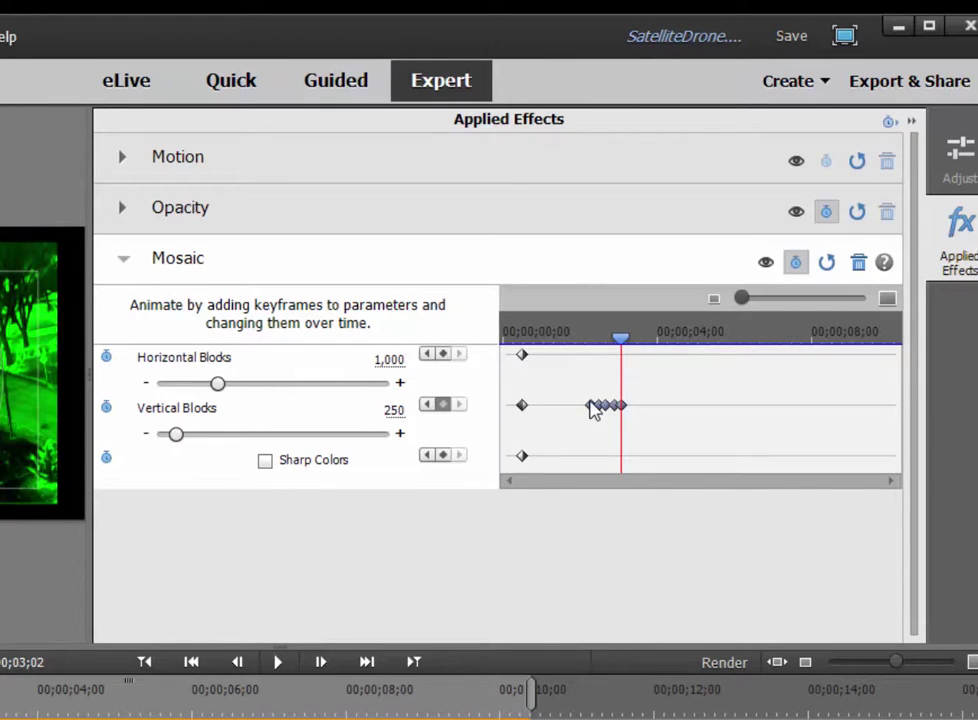
Step: Shift the glitch keyframes earlier, copy them, and paste a copy at about four seconds
left_click_drag(587, 417, 539, 422)
right_click(566, 409)
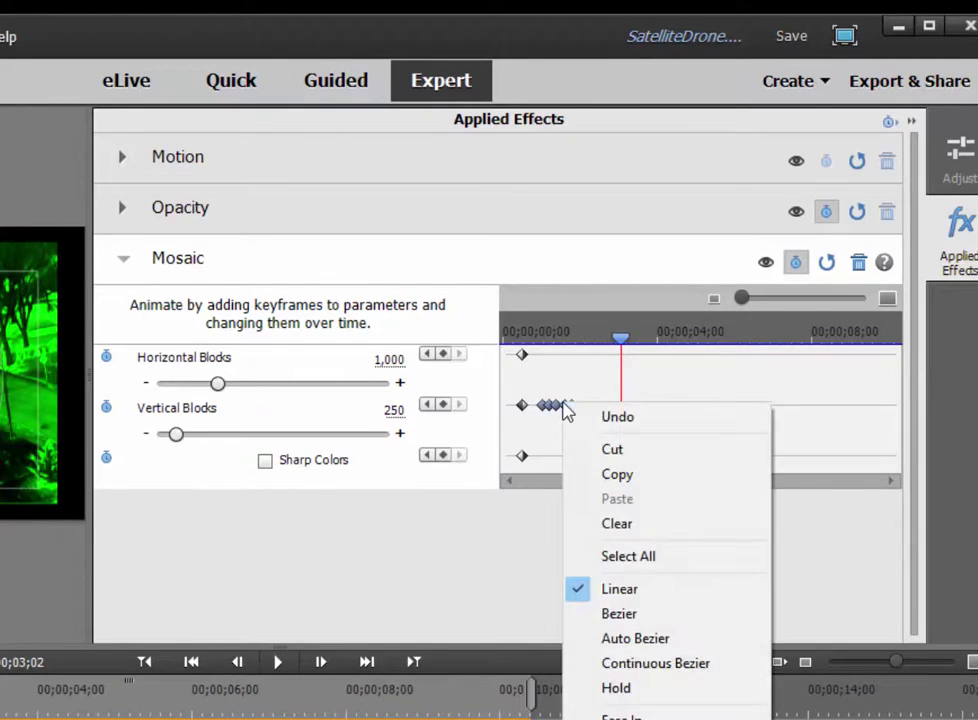
left_click(620, 474)
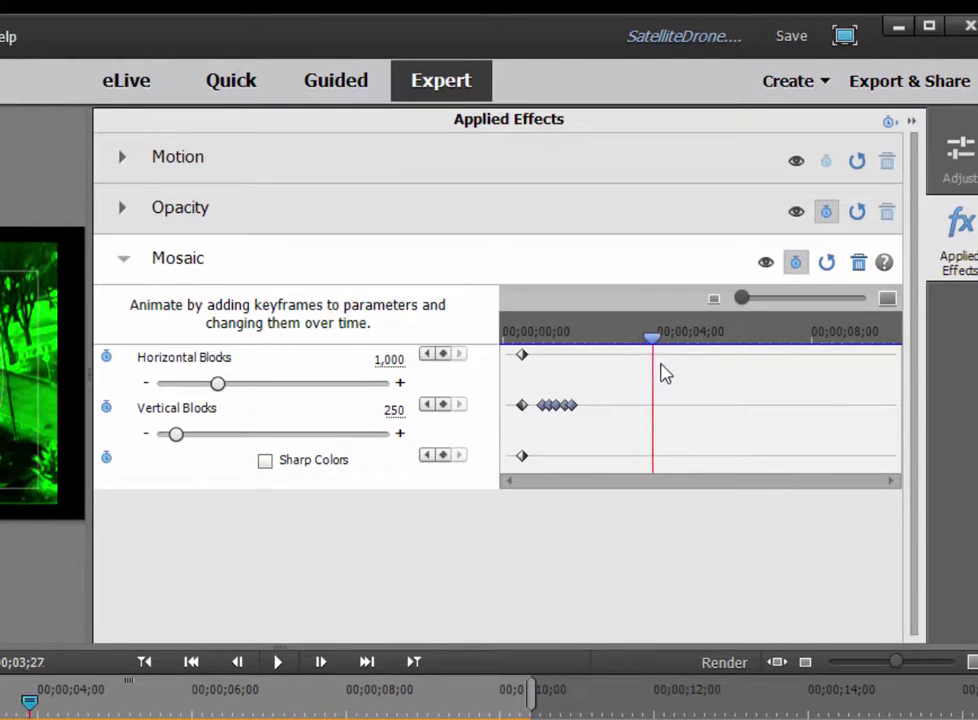
left_click_drag(624, 340, 664, 390)
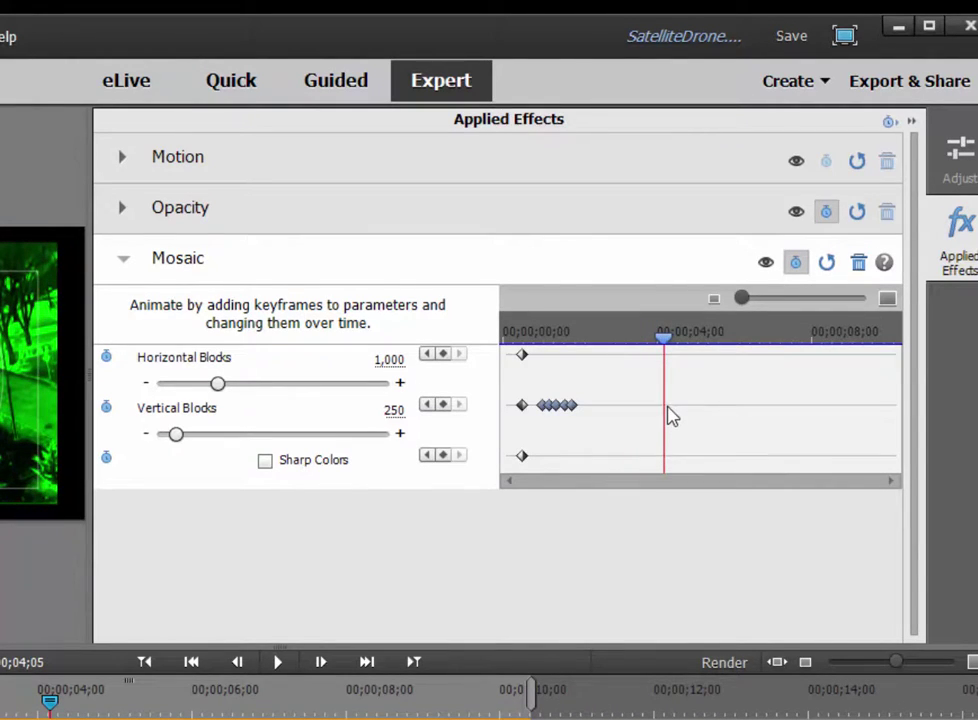
right_click(668, 410)
left_click(752, 508)
Step: Paste another copy of the glitch keyframes near seven seconds and close the effect settings
left_click_drag(664, 340, 768, 375)
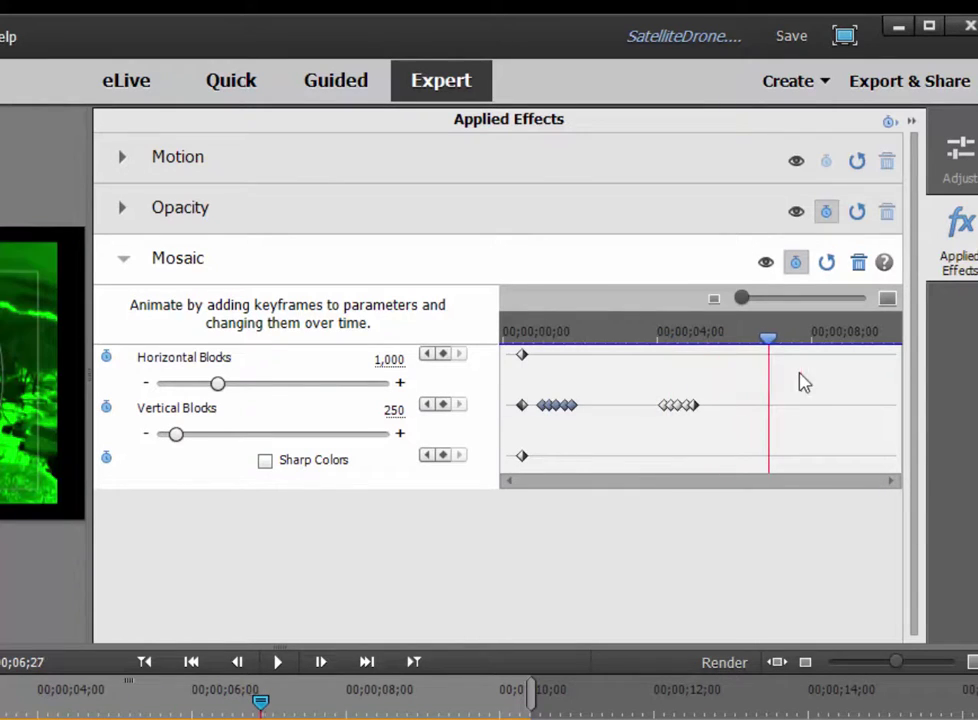
right_click(777, 414)
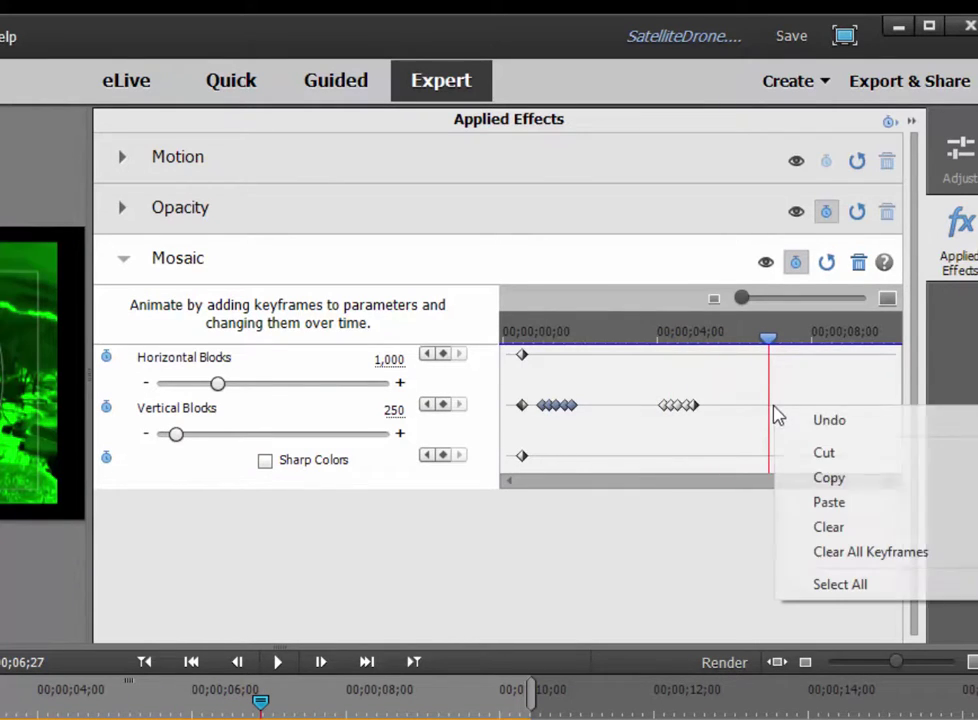
left_click(800, 503)
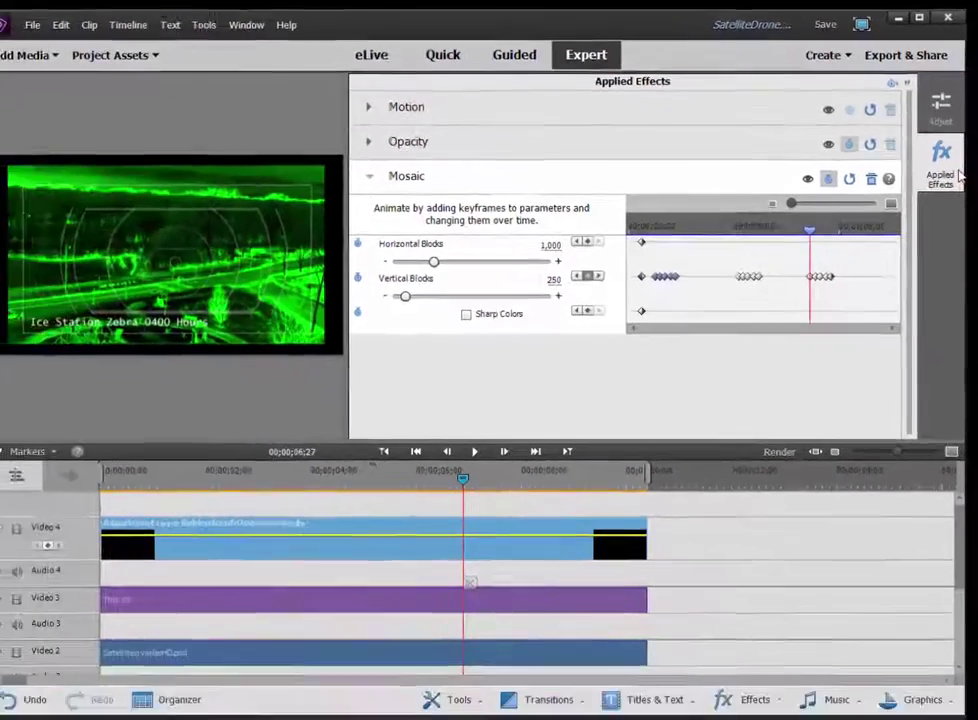
left_click(950, 172)
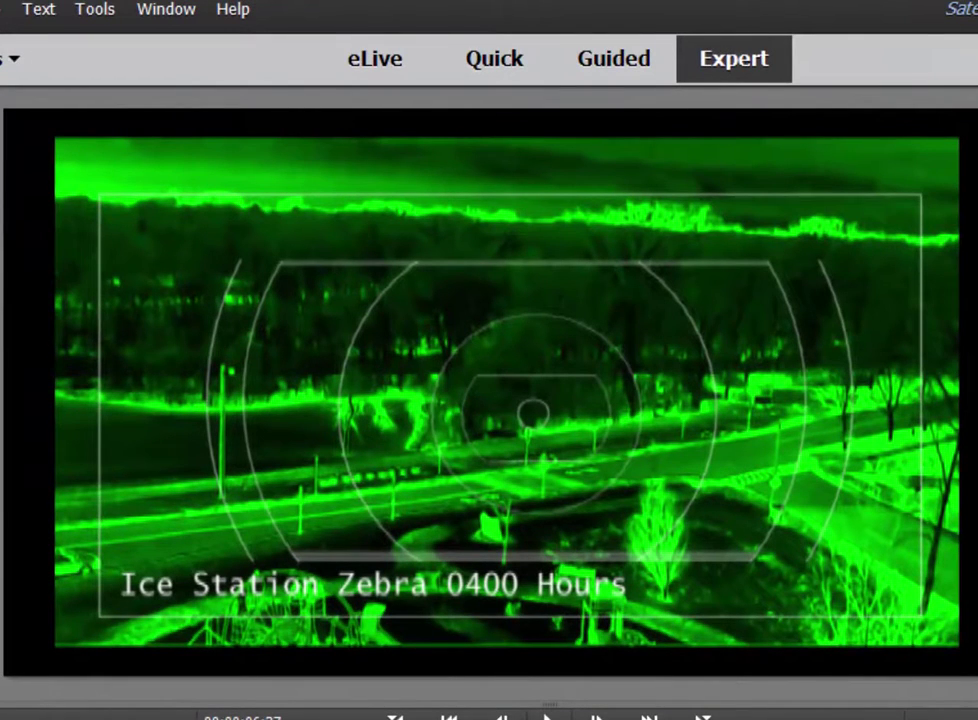
Step: Render the timeline previews and play back the glitching night-vision video
key("Return")
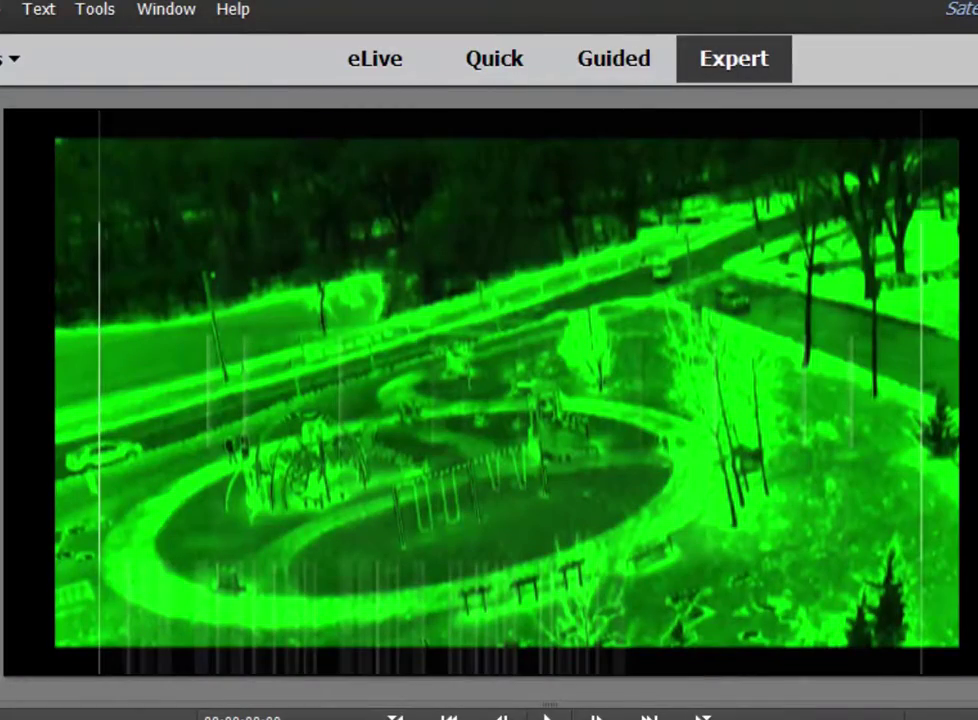
left_click(548, 716)
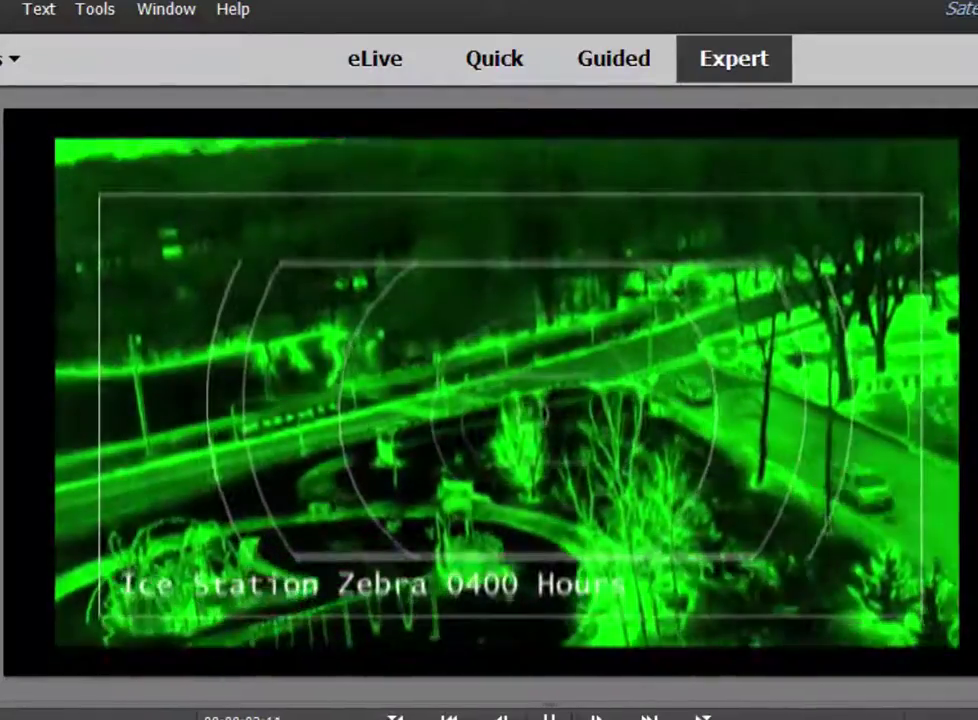